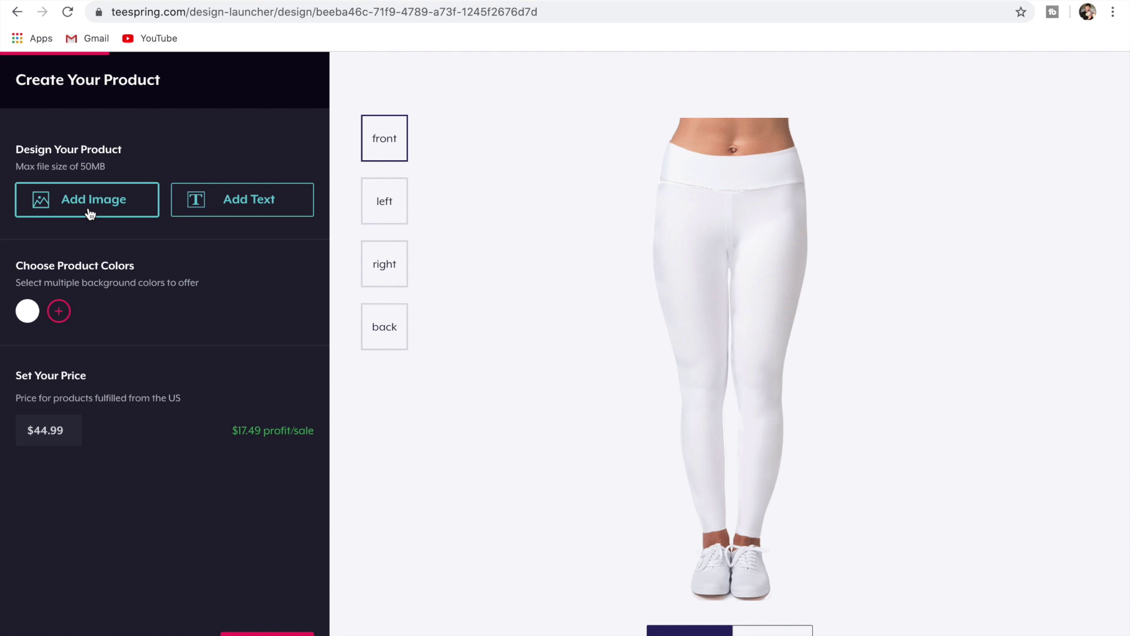
Add the "hugs + kisses" image from Downloads and shrink it to about 11.18" x 12.43" on the right leg
left_click(90, 212)
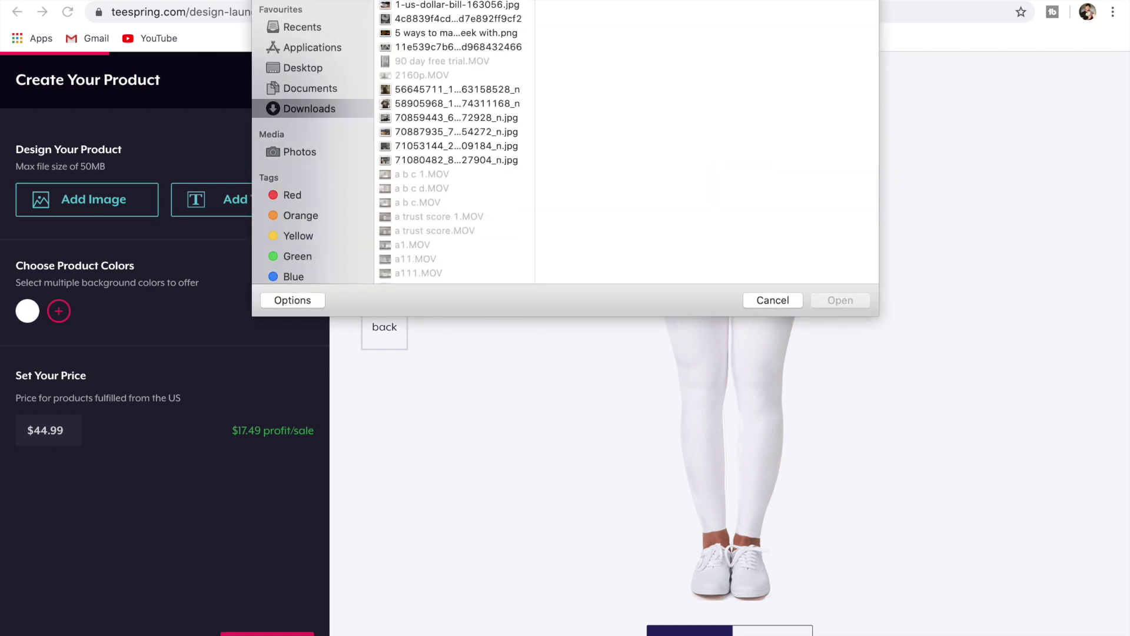
double_click(486, 133)
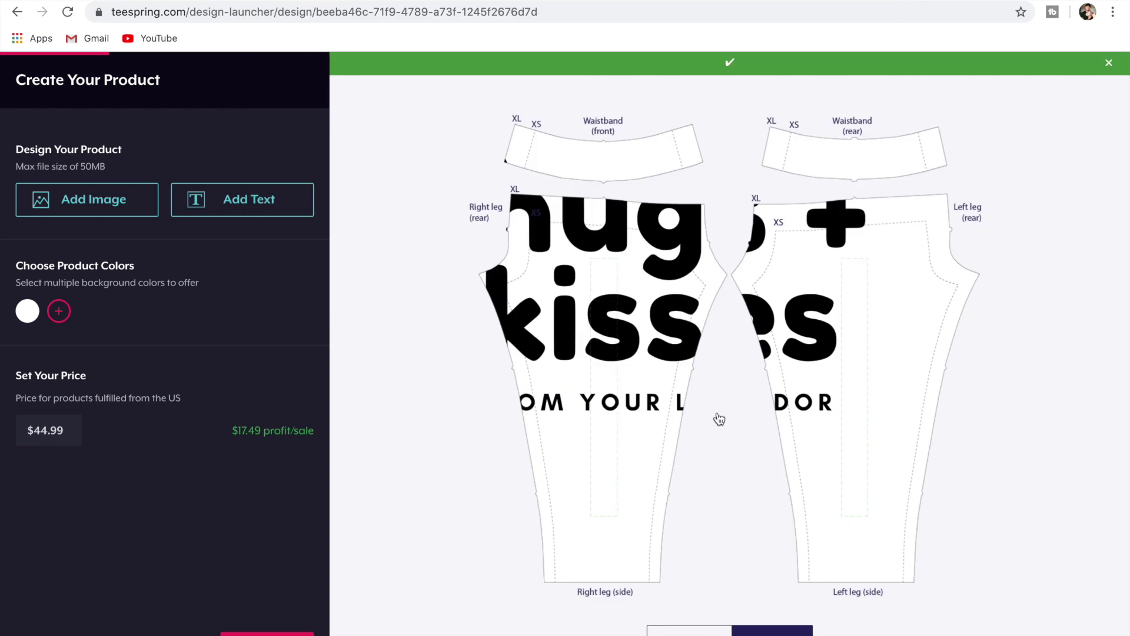
left_click(814, 428)
left_click_drag(873, 591, 575, 370)
left_click_drag(560, 242, 626, 384)
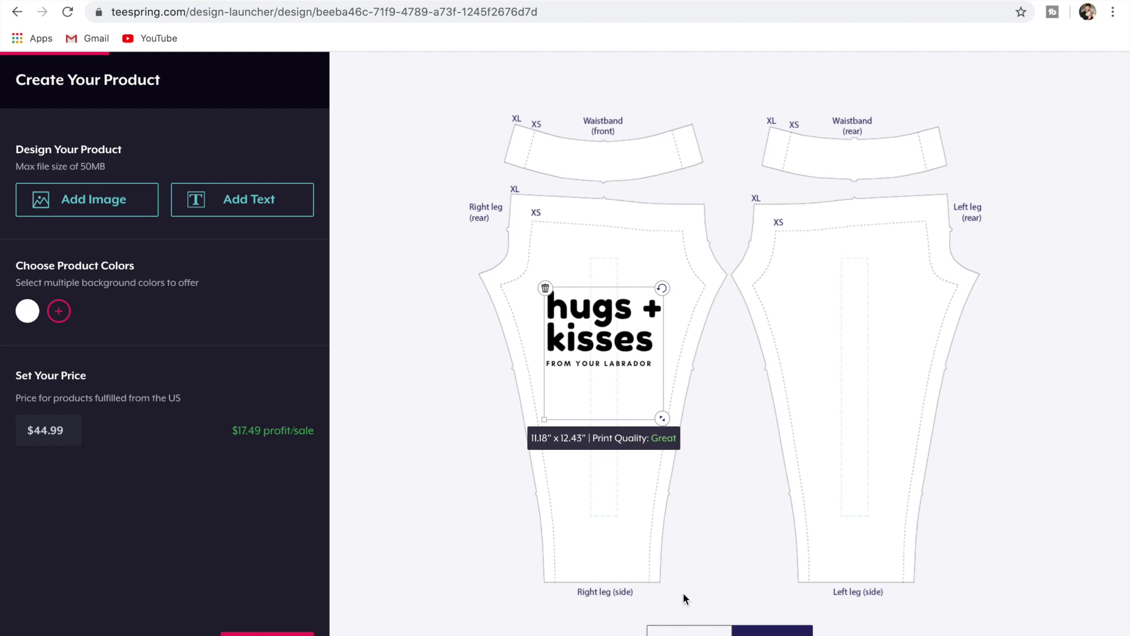
Preview the image placement on the leggings from the front, left, right and back
left_click(694, 633)
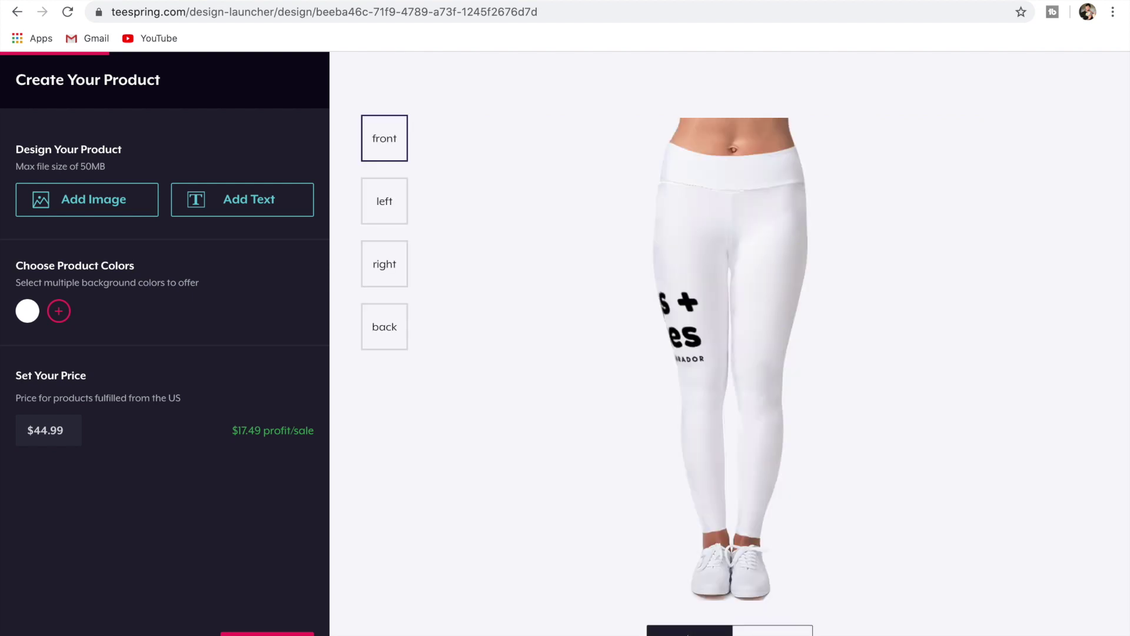
left_click(385, 198)
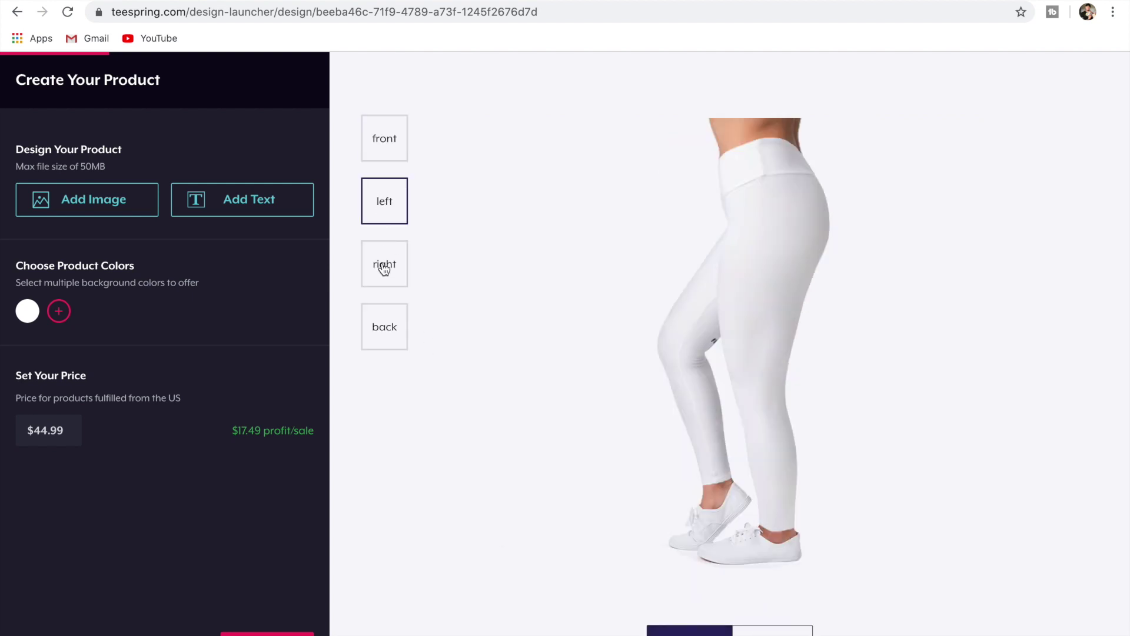
left_click(383, 267)
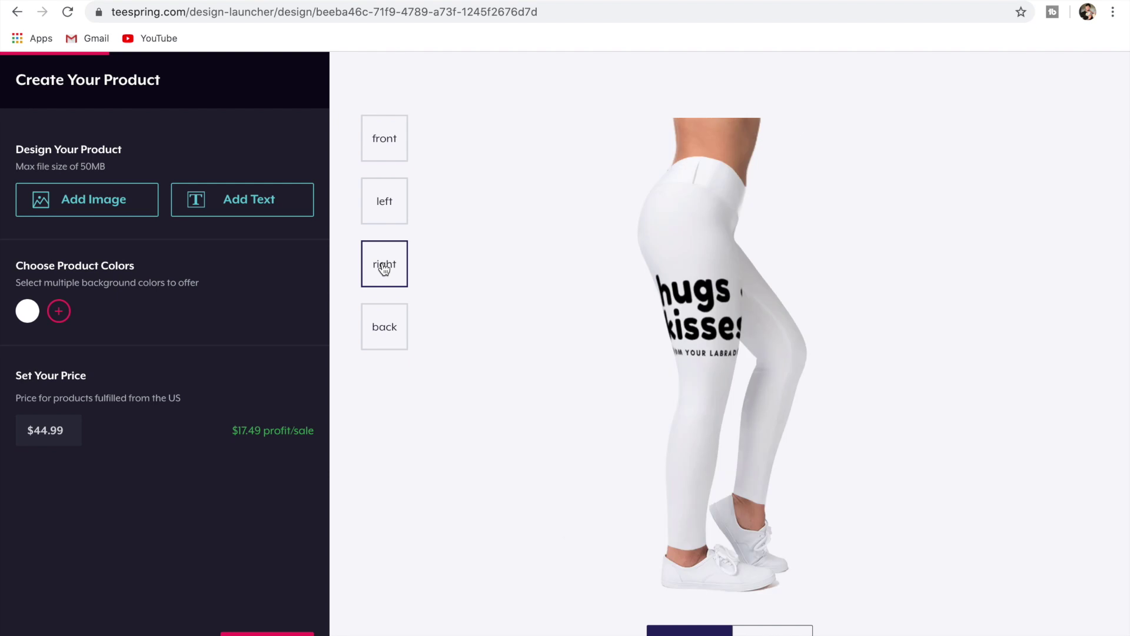
left_click(385, 336)
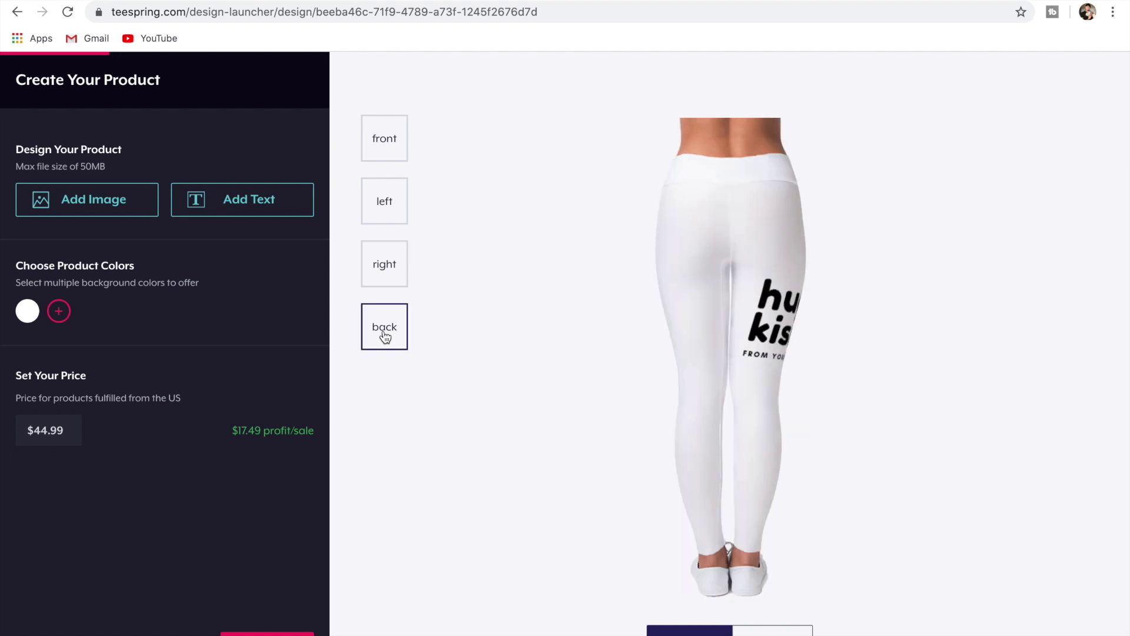
left_click(385, 266)
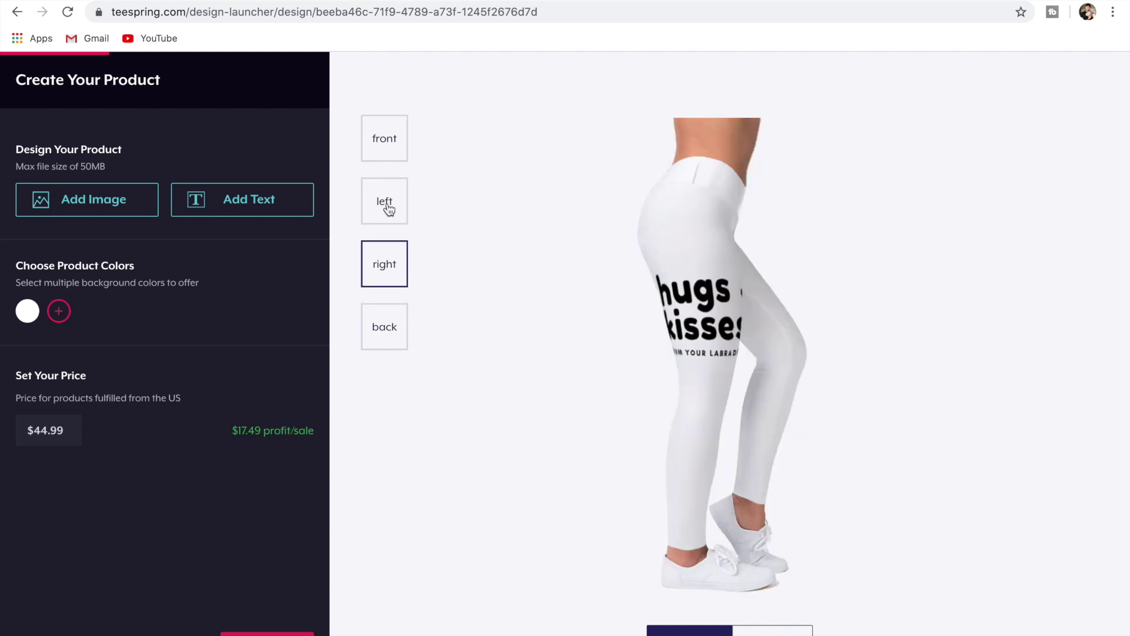
Rotate the image to read vertically up the right leg and enlarge it to about 16.90" x 18.78"
left_click_drag(658, 286, 534, 291)
left_click_drag(600, 352, 604, 346)
left_click_drag(672, 288, 745, 234)
left_click_drag(605, 302, 607, 302)
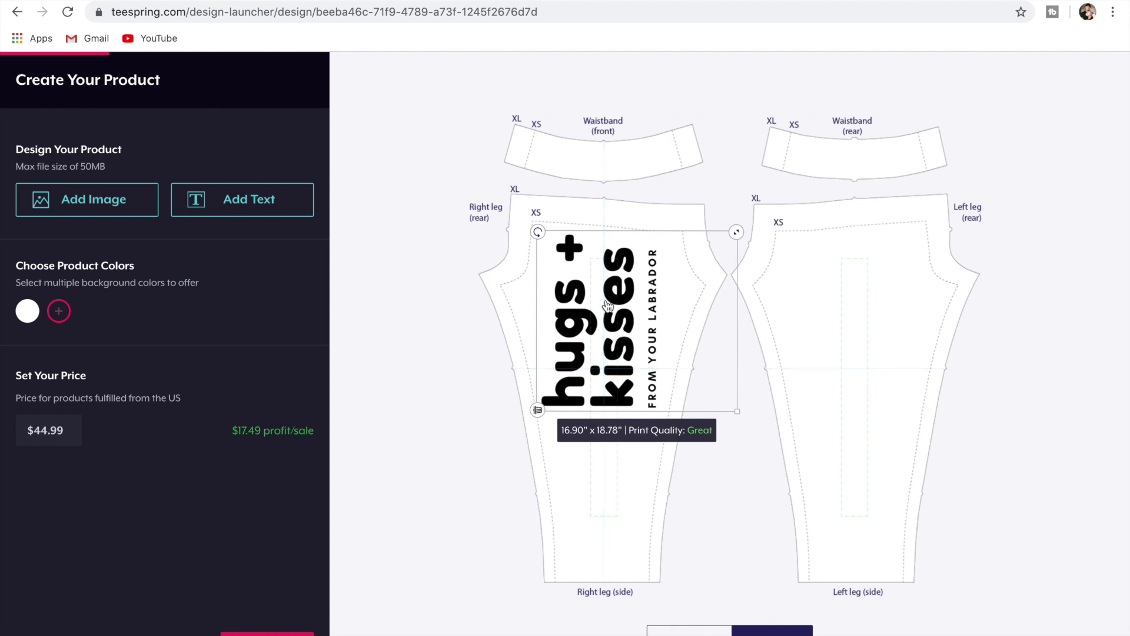
Examine the vertical image on the leggings mockup from the right, back, left and front
left_click(653, 630)
left_click(379, 264)
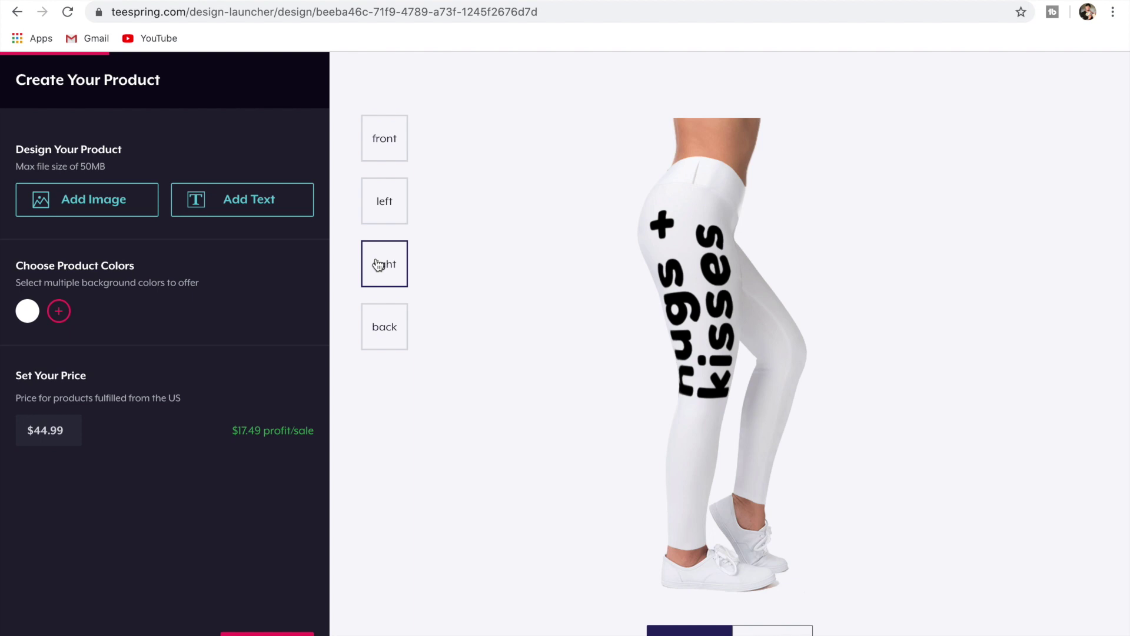
left_click(380, 318)
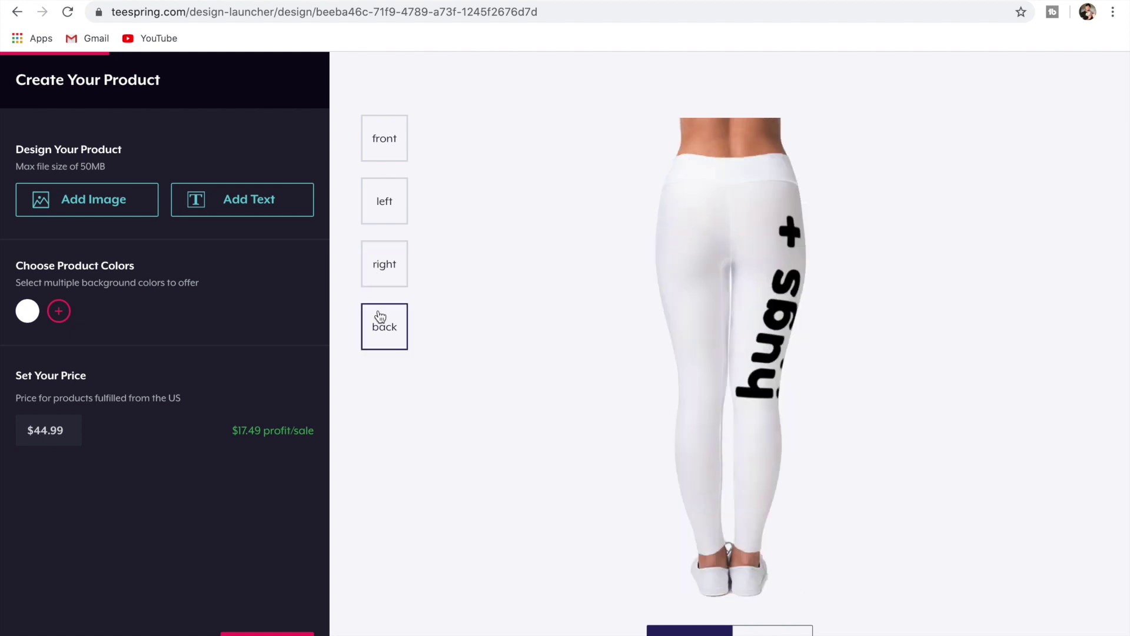
left_click(395, 257)
left_click(395, 203)
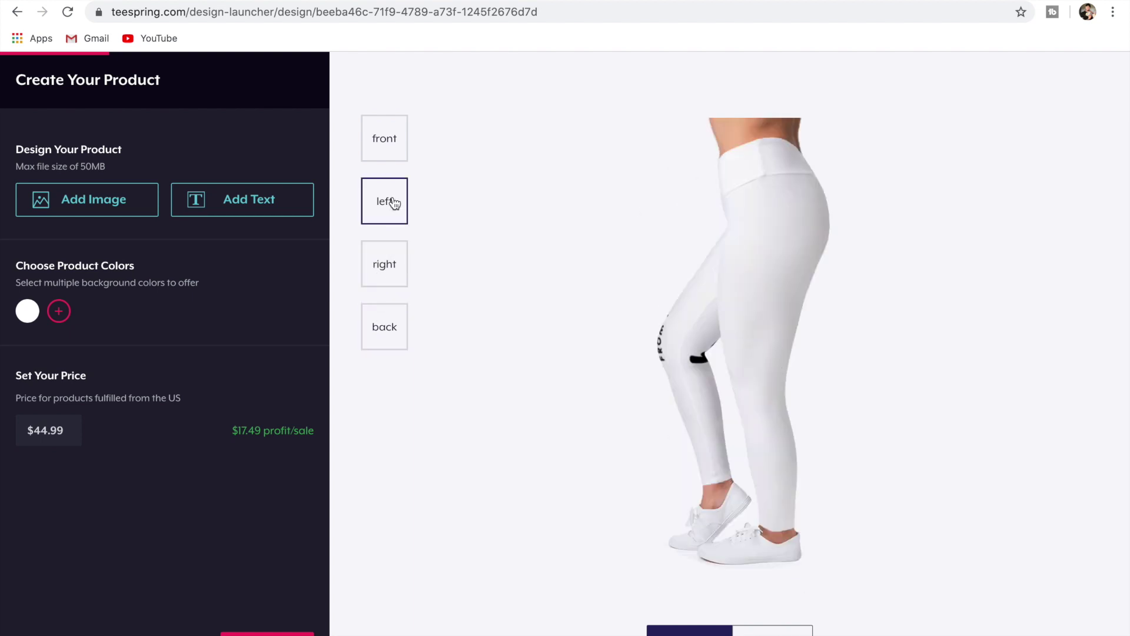
left_click(394, 154)
left_click(385, 216)
left_click(392, 277)
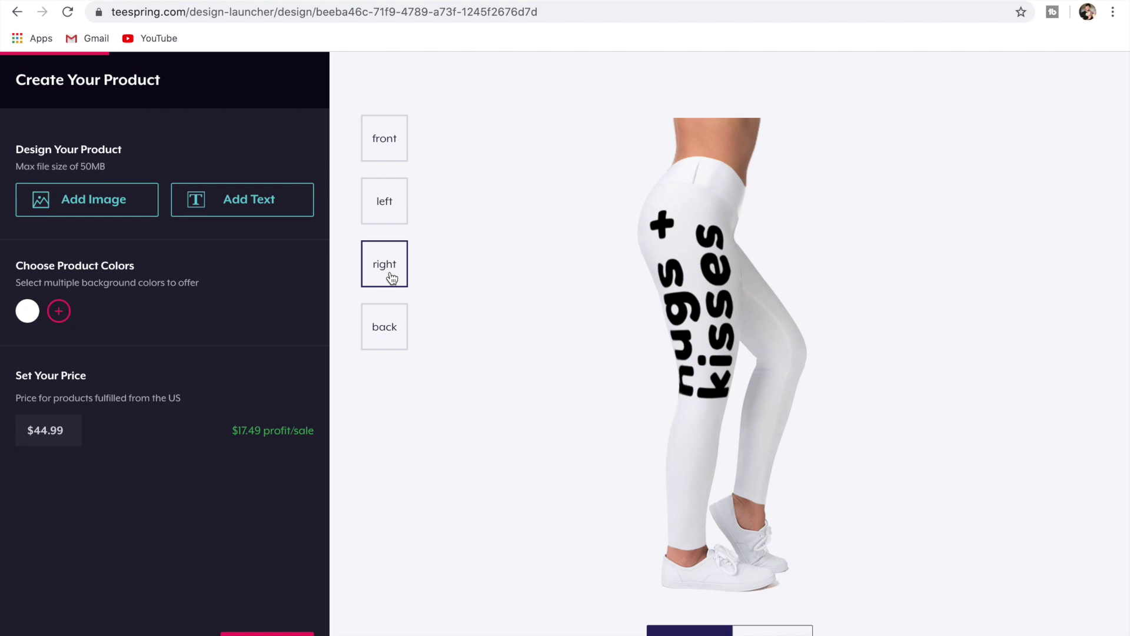
Delete the "hugs + kisses" image from the right leg
left_click_drag(522, 290, 369, 539)
left_click(393, 533)
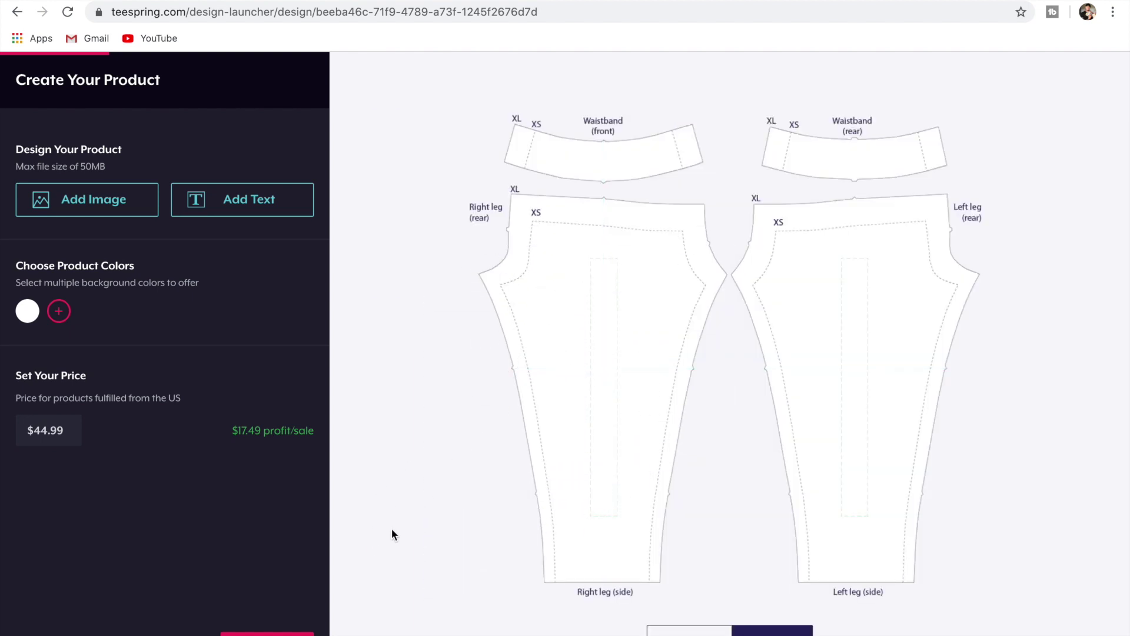
Add the text "hugs + kisses" and run it vertically along the middle of the right leg at about 26.76" x 5.73"
left_click(258, 208)
left_click(645, 373)
left_click(685, 371)
key("BackSpace")
key("BackSpace")
key("BackSpace")
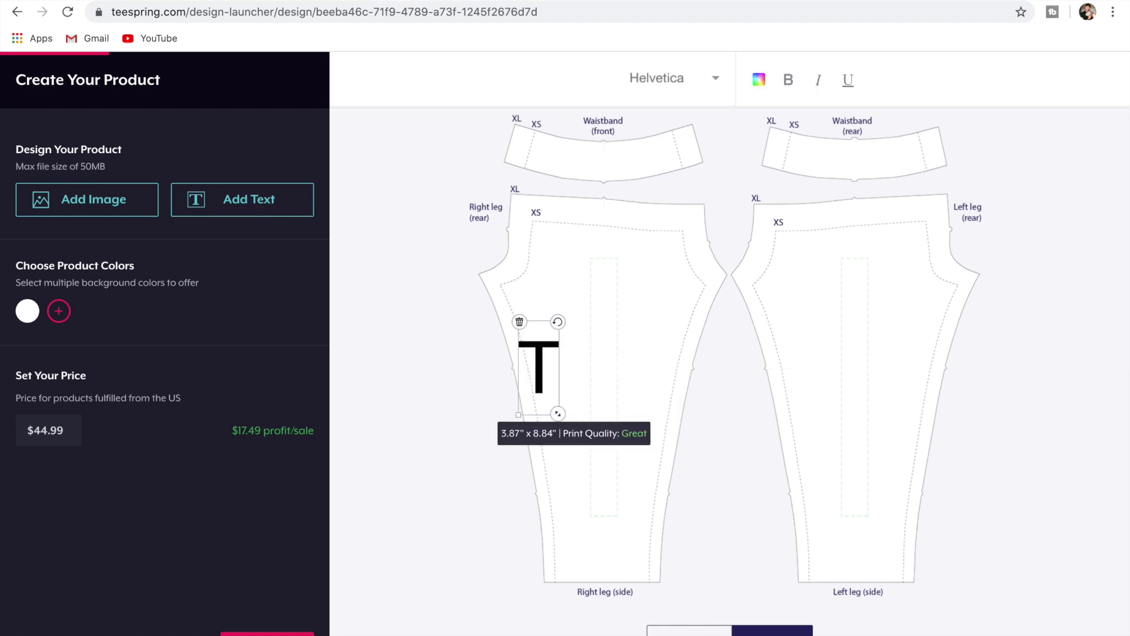
key("BackSpace")
type("hugs    kisses")
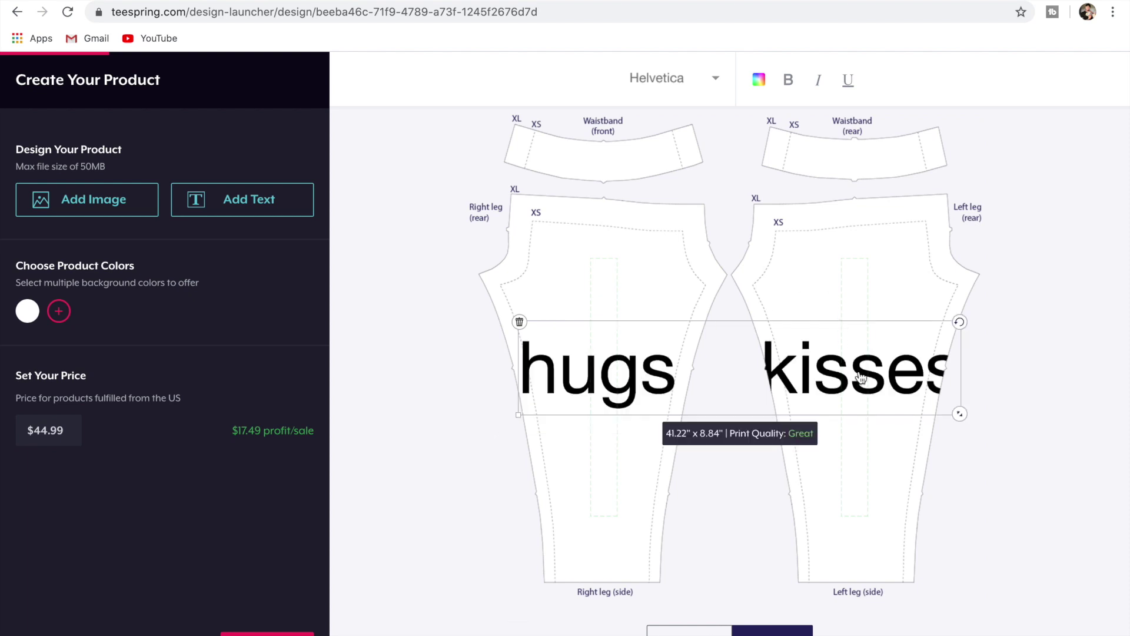
left_click_drag(961, 412, 831, 359)
left_click_drag(803, 322, 597, 348)
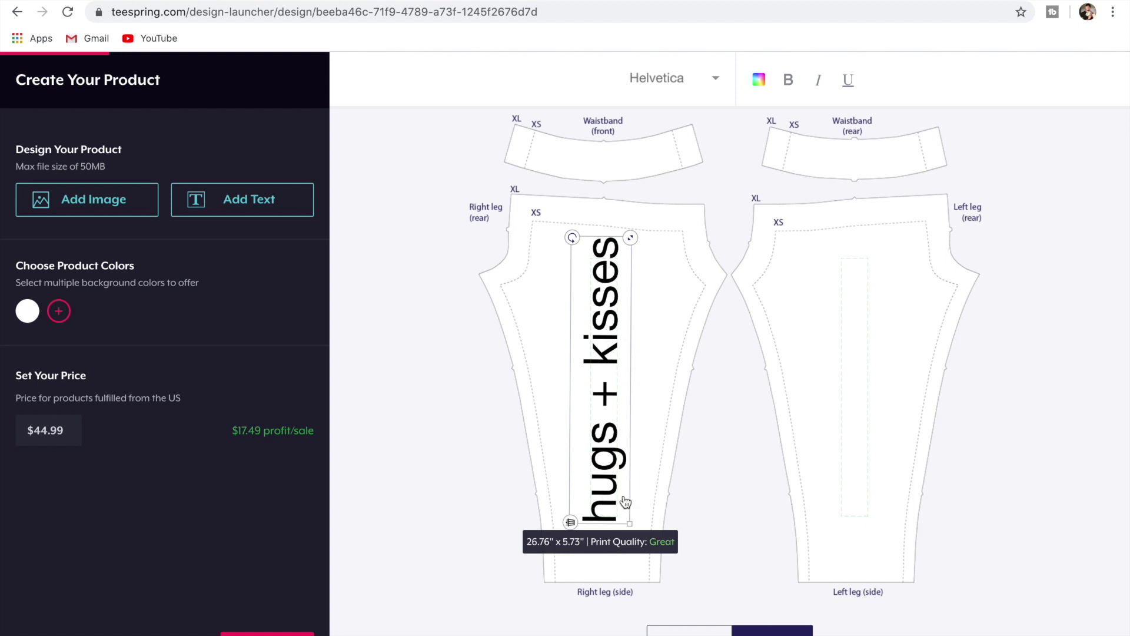
Check the vertical text on the leggings mockup from the right, left, front and back
left_click(677, 631)
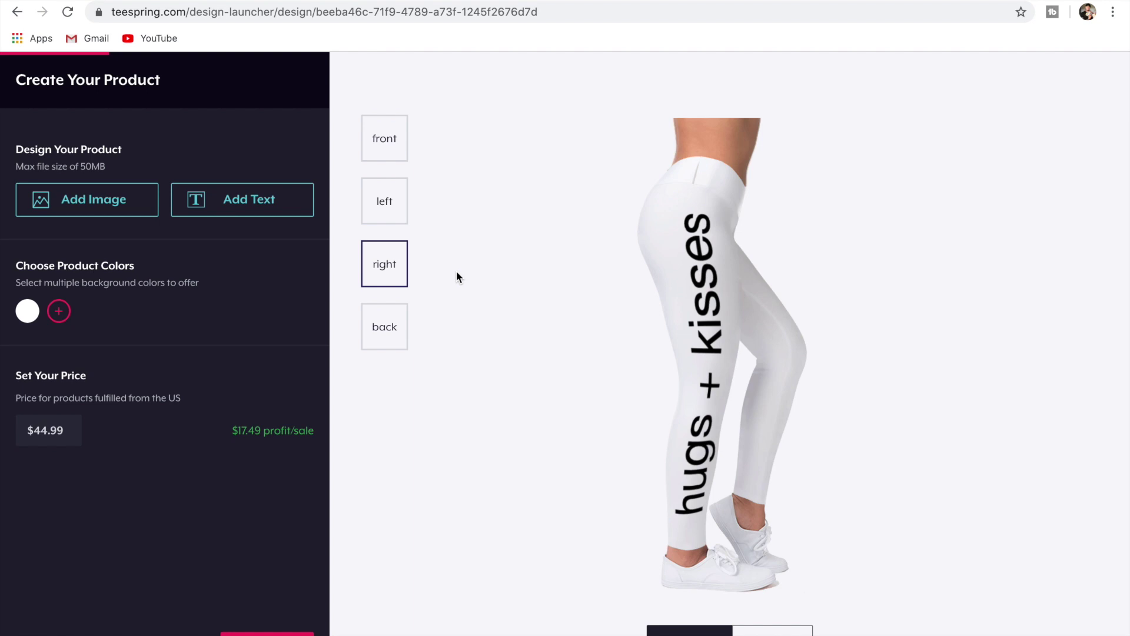
left_click(385, 201)
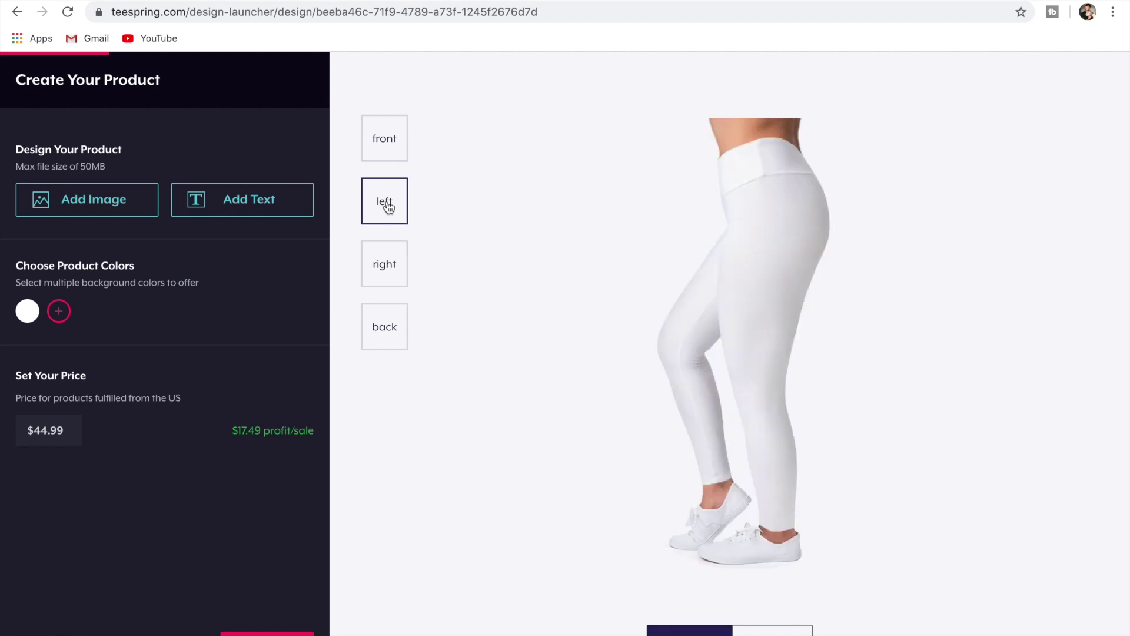
left_click(390, 146)
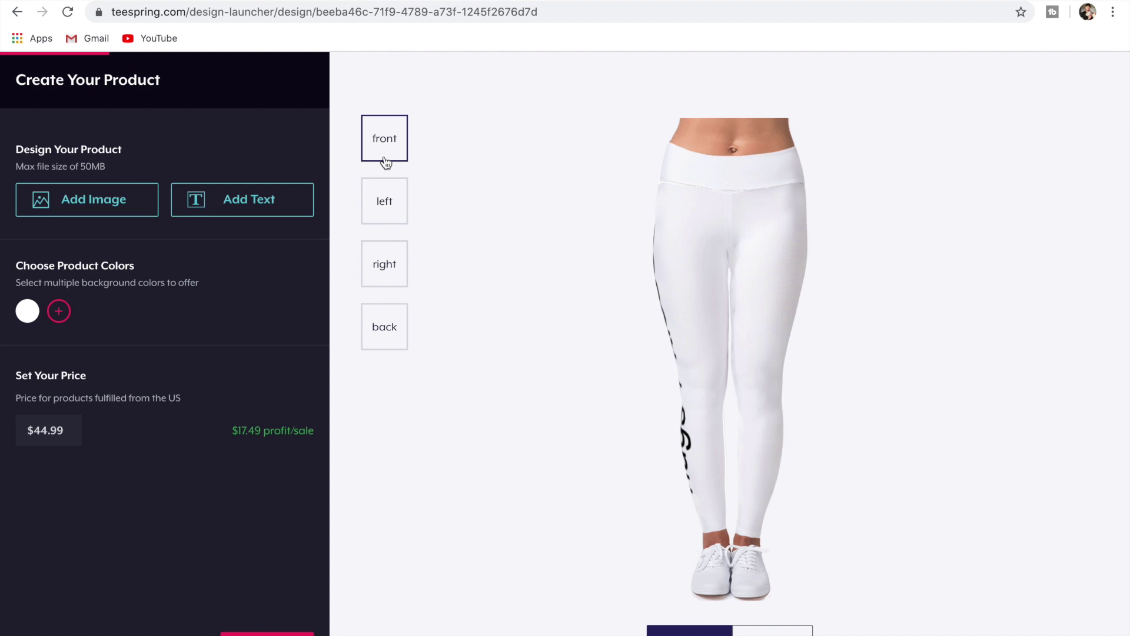
left_click(387, 333)
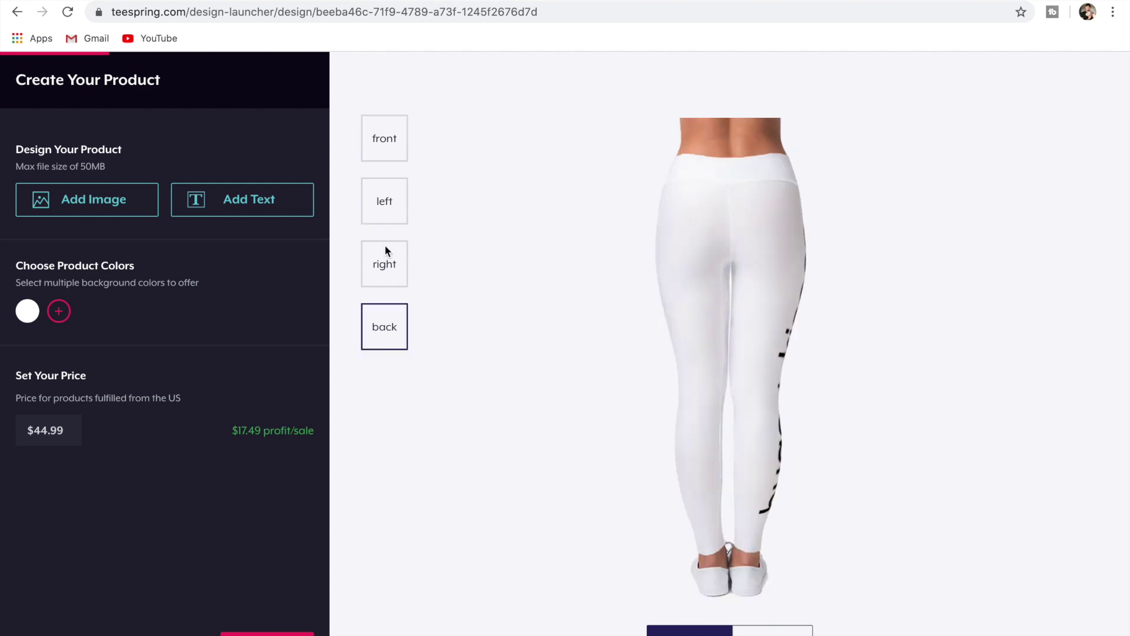
left_click(386, 265)
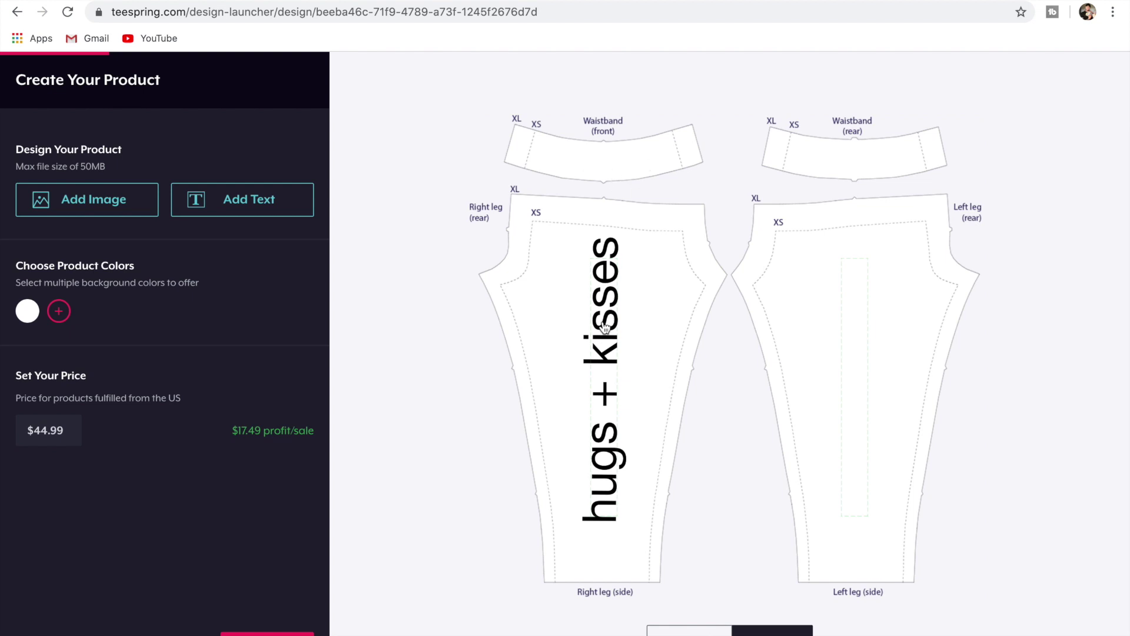
Add the text "Lab" and place it at about 3.89" x 3.01" on the left half of the front waistband, tilted along its curve
left_click(246, 203)
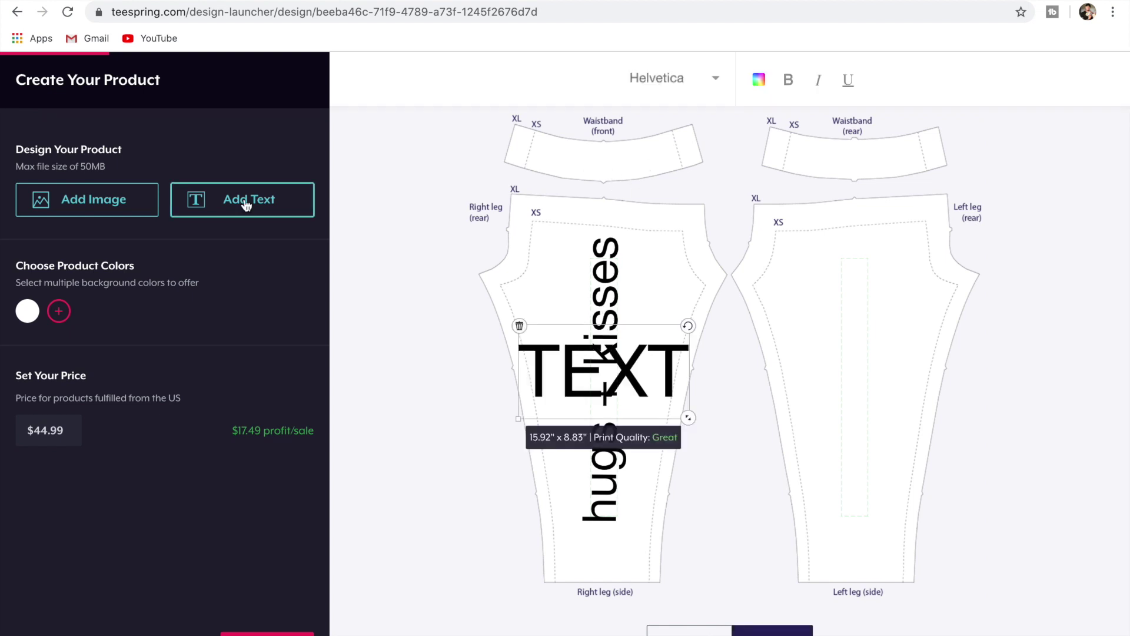
left_click(672, 369)
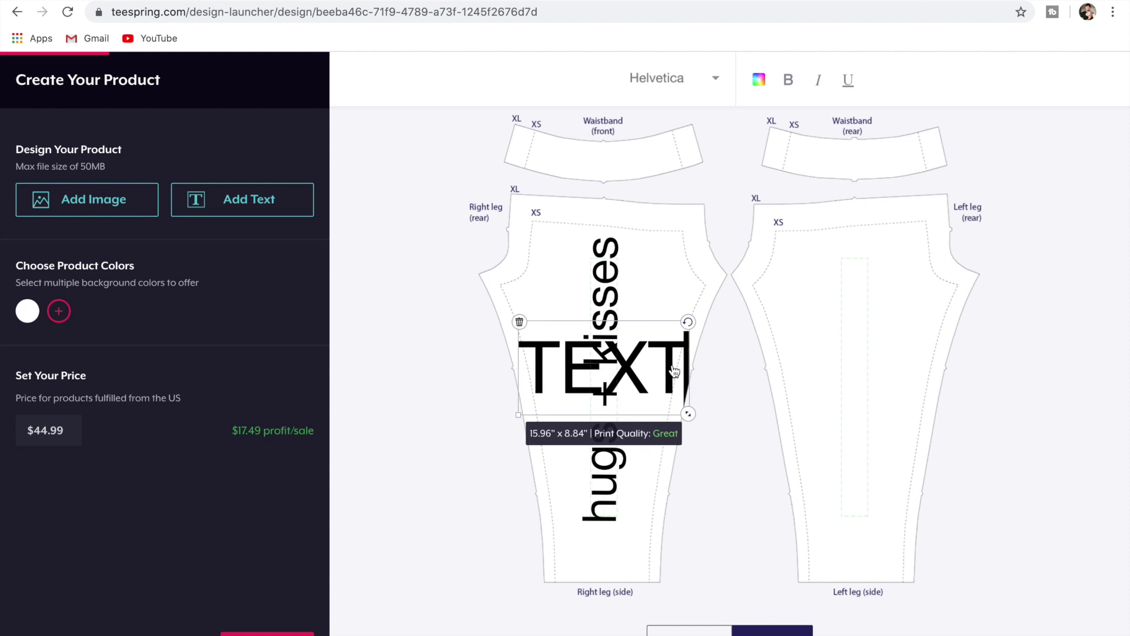
key("BackSpace")
key("BackSpace")
key("BackSpace")
key("BackSpace")
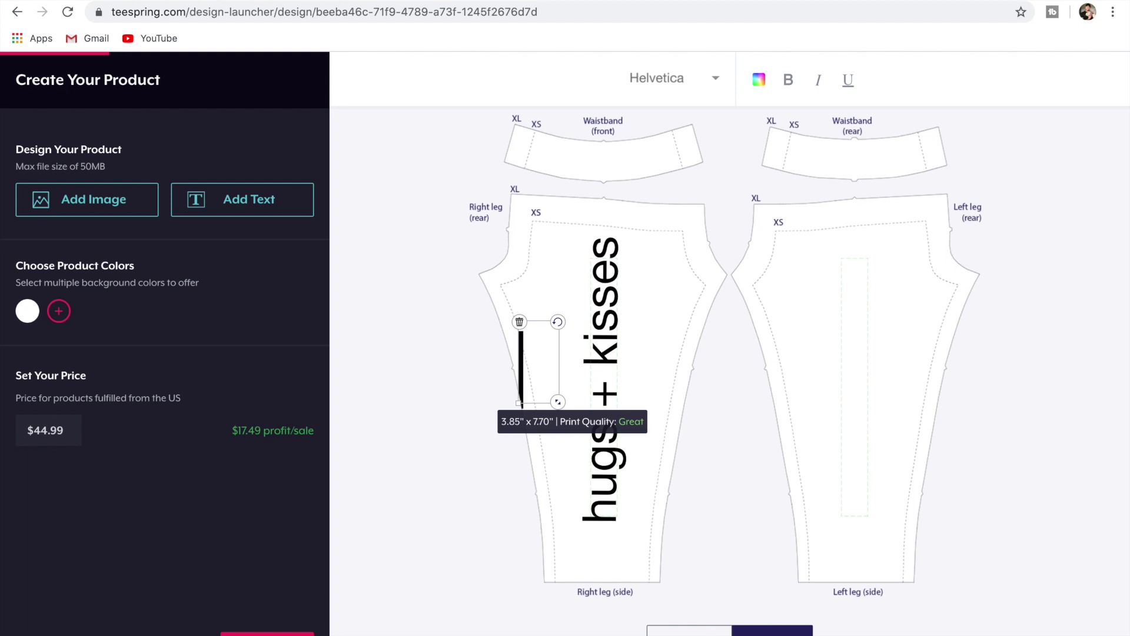
type("Lab")
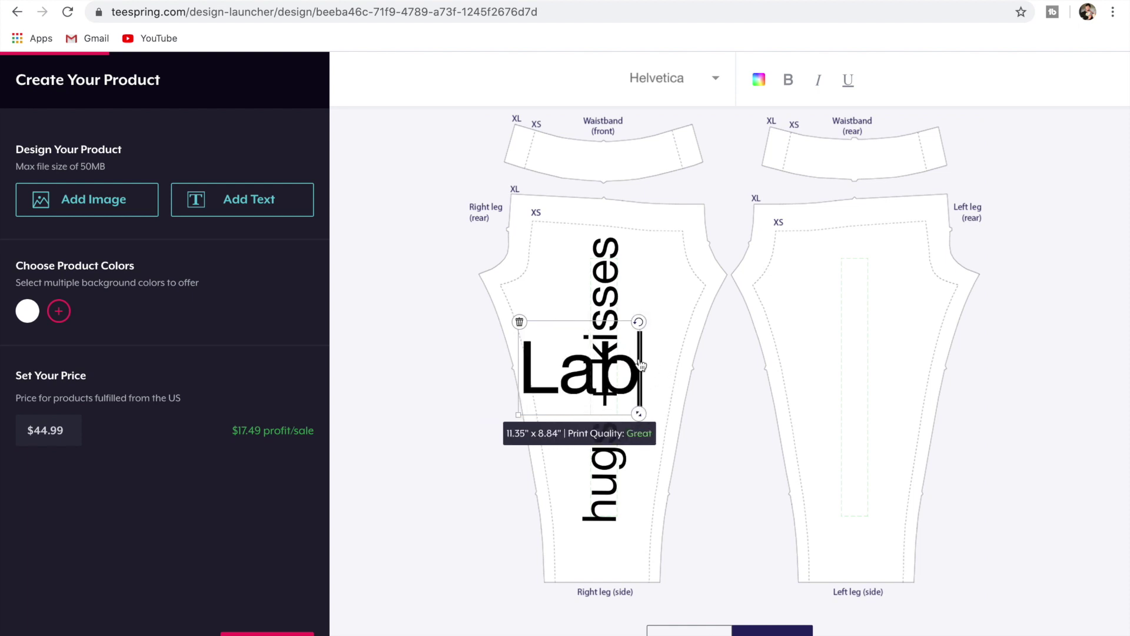
left_click_drag(638, 413, 581, 148)
left_click(425, 390)
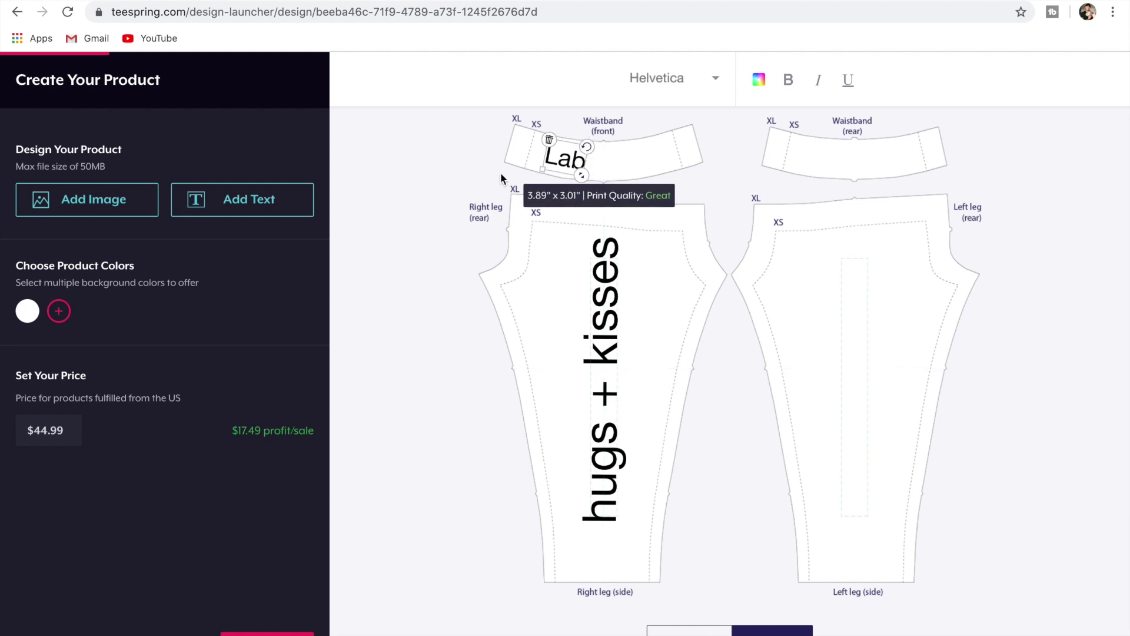
left_click(403, 325)
Add the text "Lover" at about 5.34" x 2.81" beside "Lab" on the front waistband, tilted along the curve
left_click(256, 204)
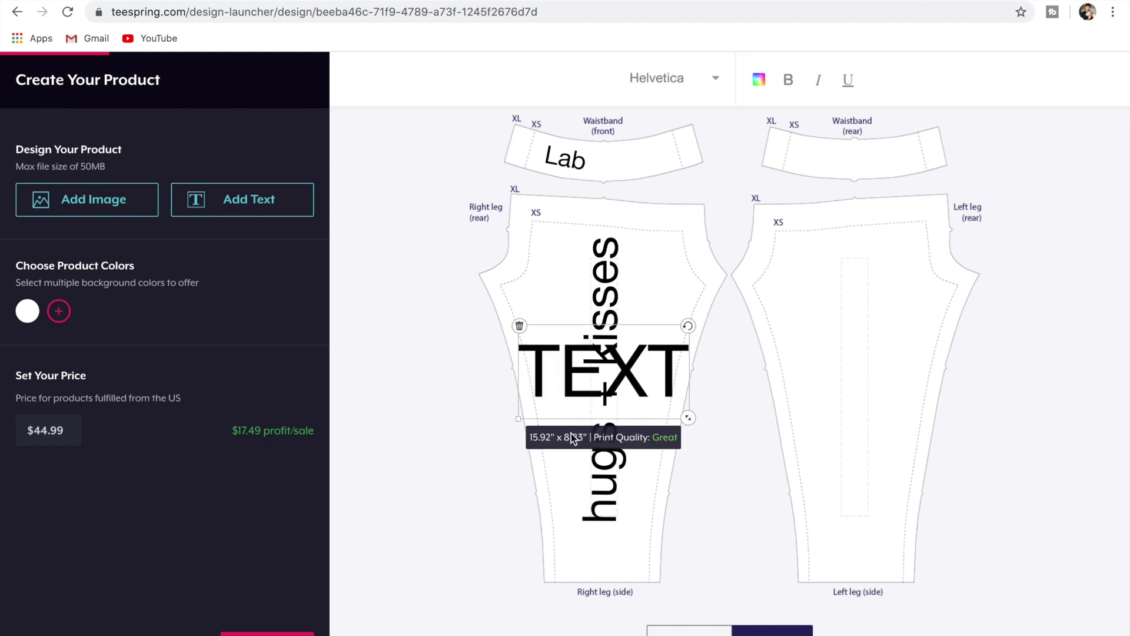
double_click(655, 367)
key("BackSpace")
key("BackSpace")
key("BackSpace")
key("BackSpace")
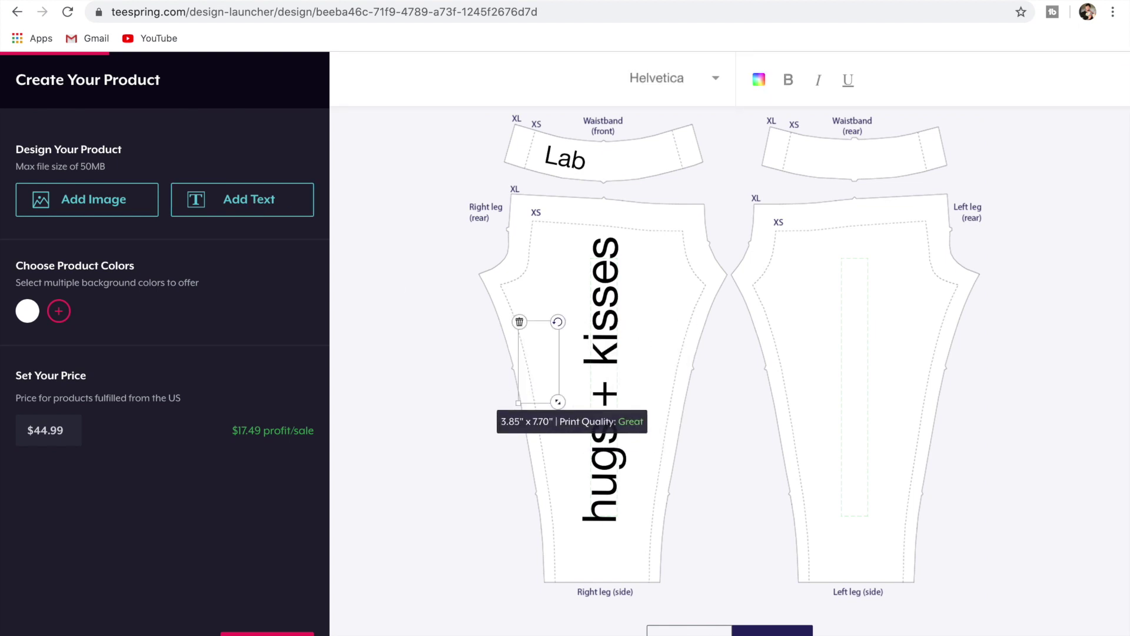
type("Lover")
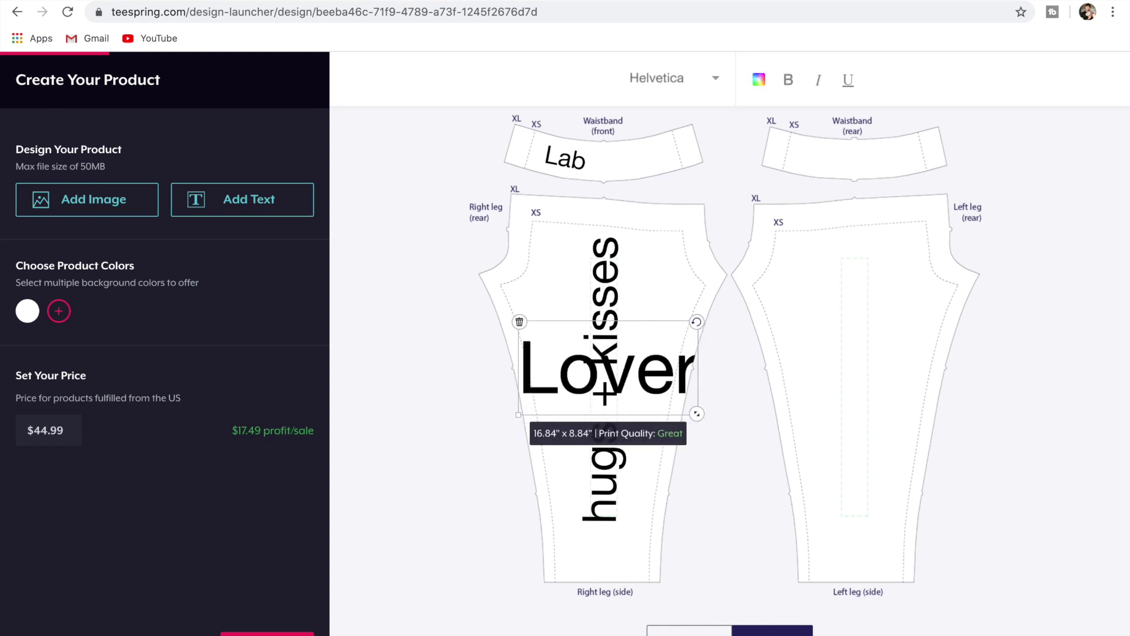
left_click_drag(697, 414, 545, 386)
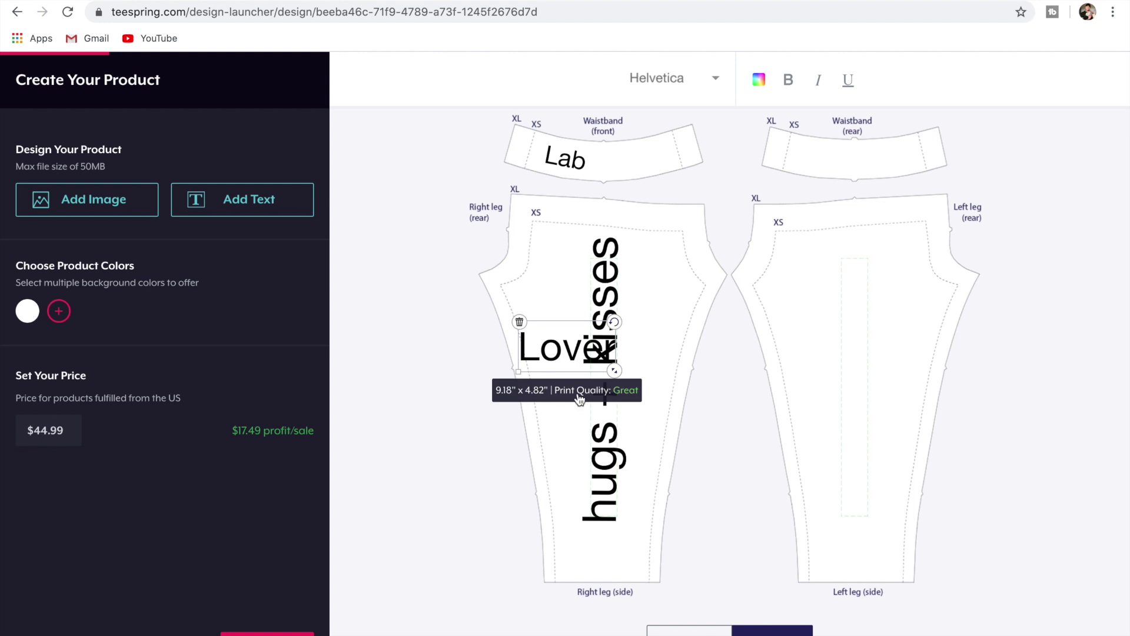
left_click_drag(614, 371, 633, 163)
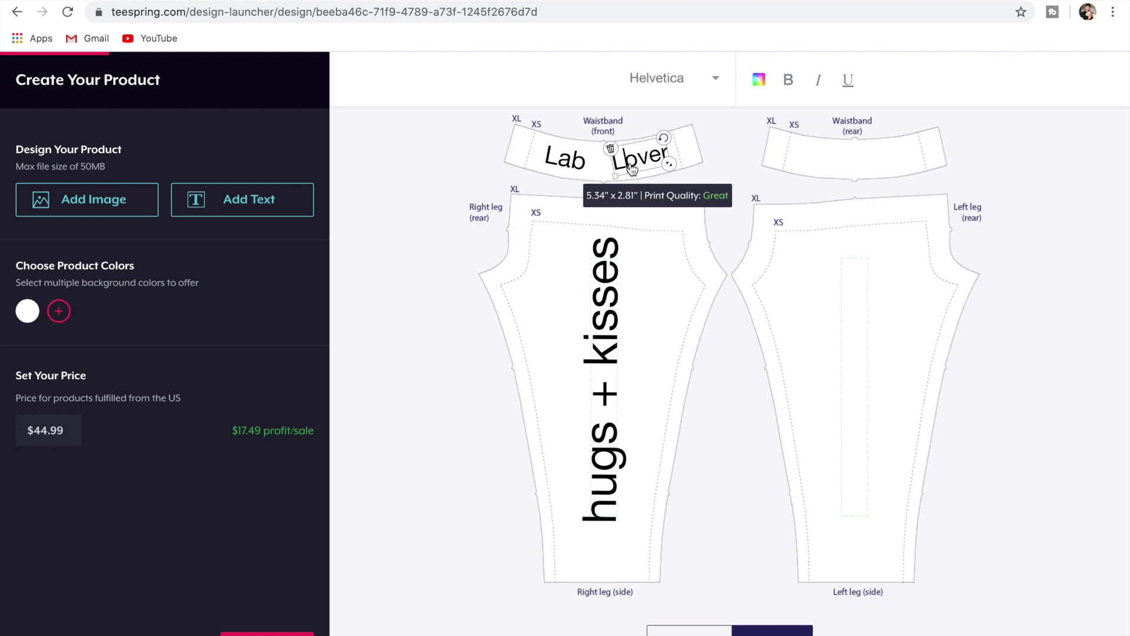
left_click(675, 303)
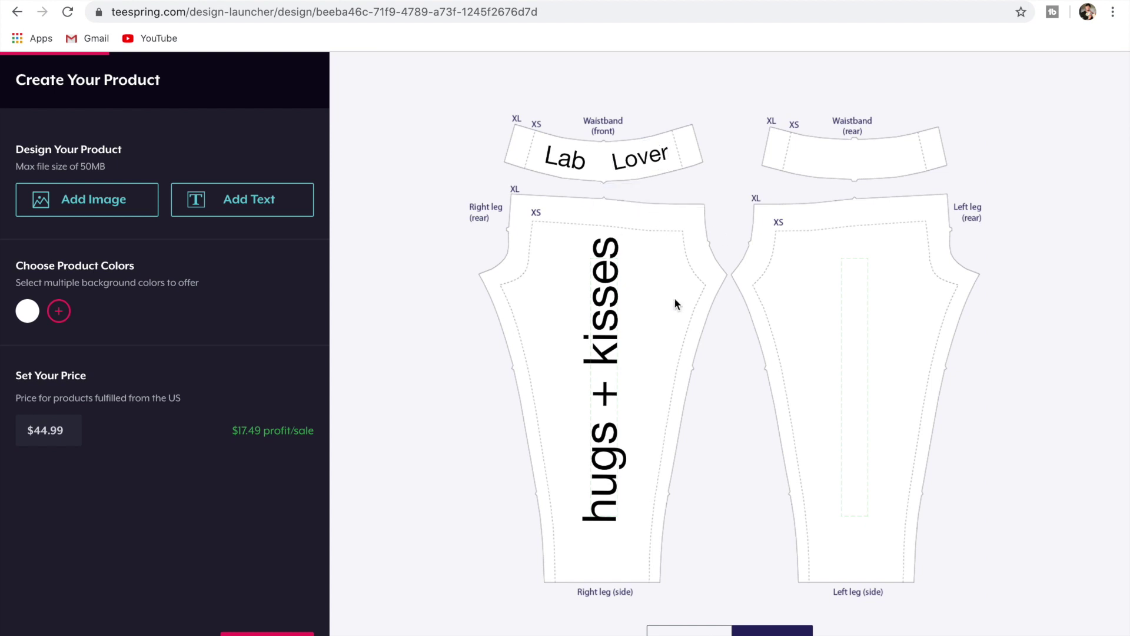
left_click(643, 167)
left_click(666, 433)
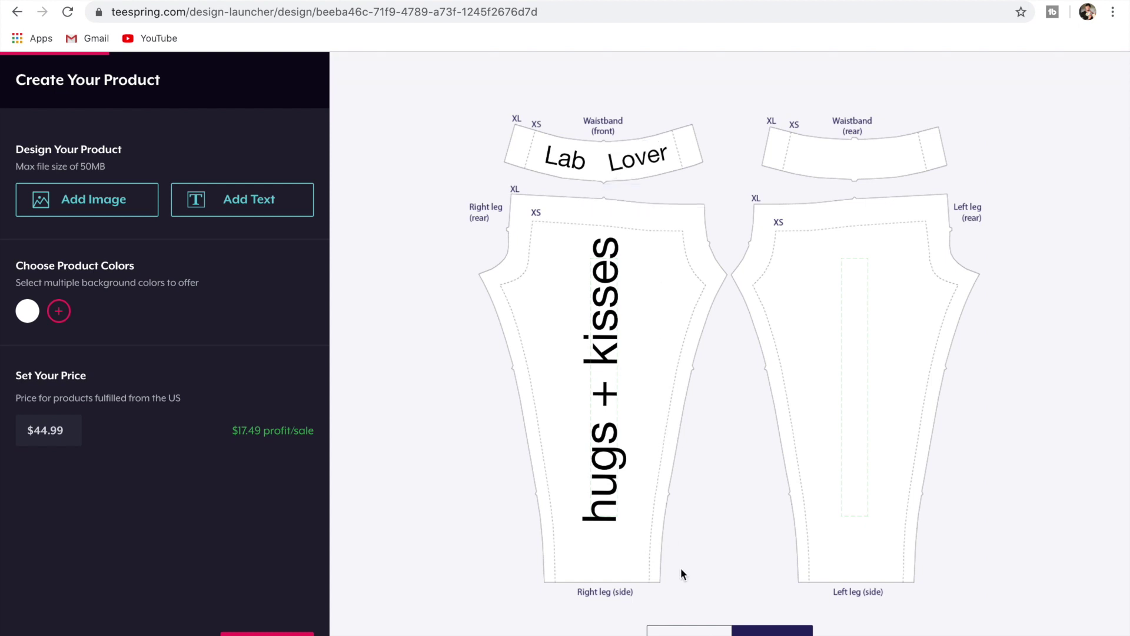
Preview the leggings mockup with the waistband text from the left and front
left_click(686, 631)
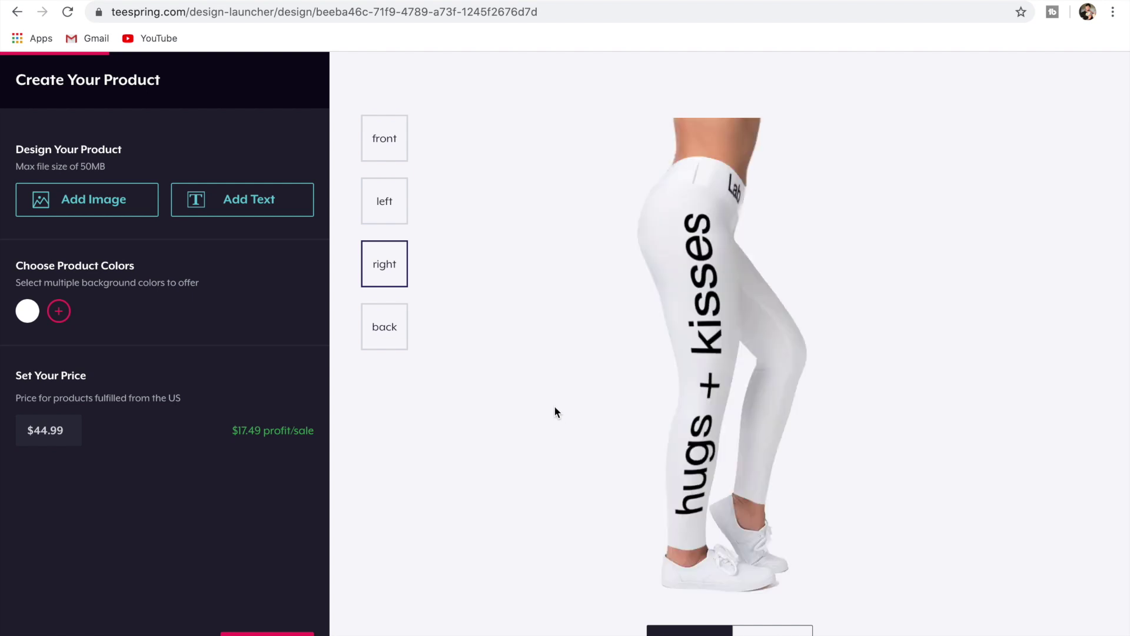
left_click(389, 206)
left_click(386, 141)
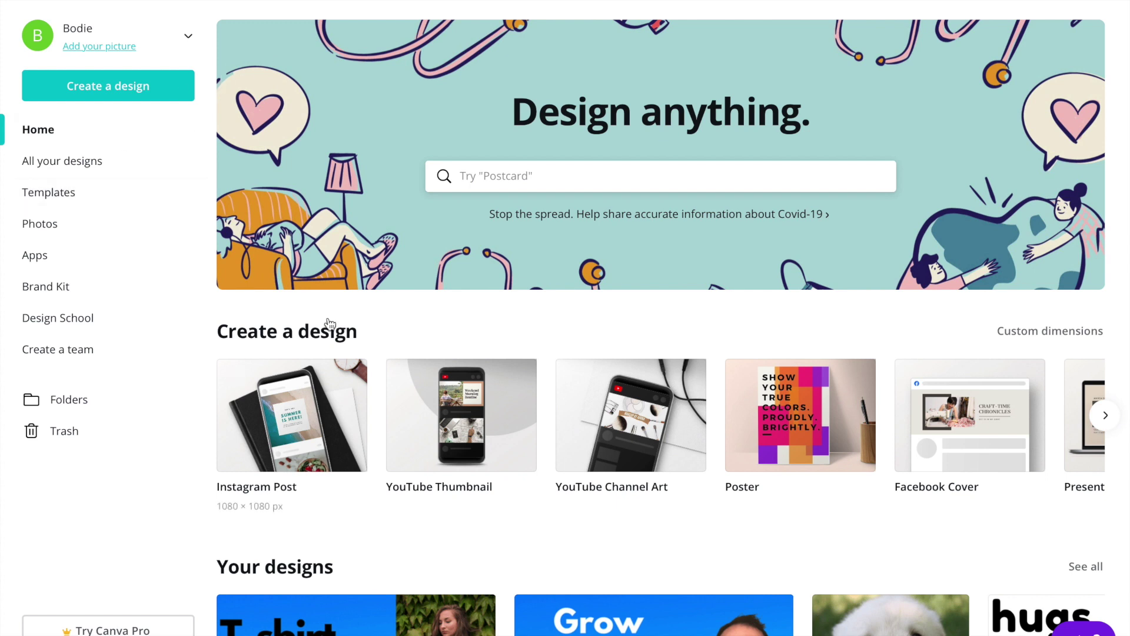
Switch to Canva and create a new design with custom dimensions of 52 × 52 in
left_click(1057, 337)
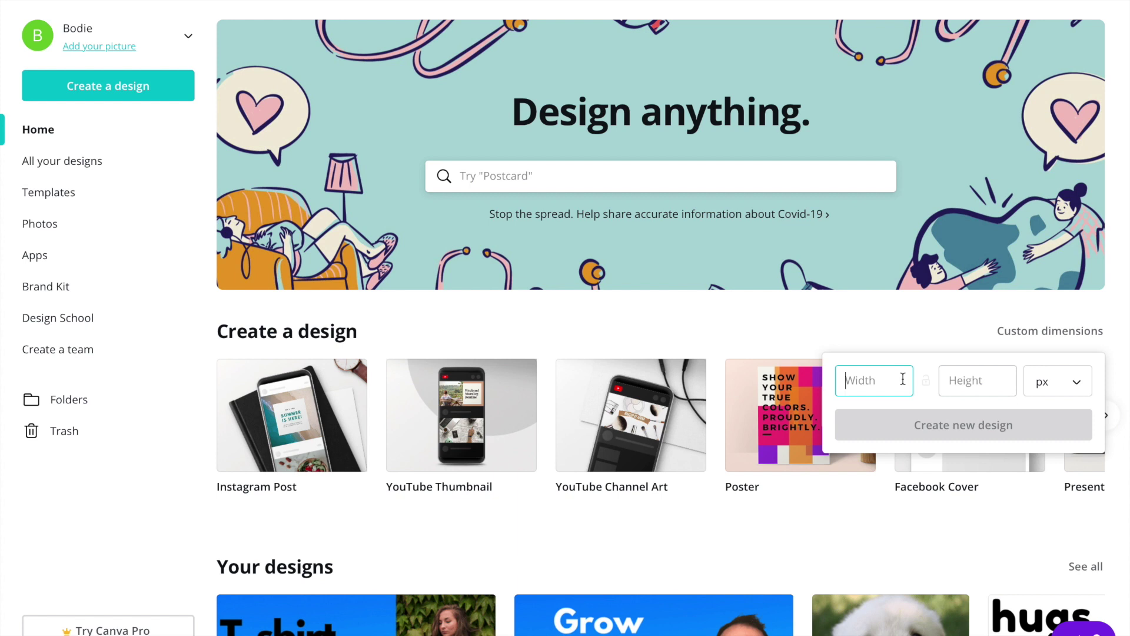
left_click(1076, 385)
left_click(1056, 412)
left_click(891, 379)
type("52")
left_click(977, 381)
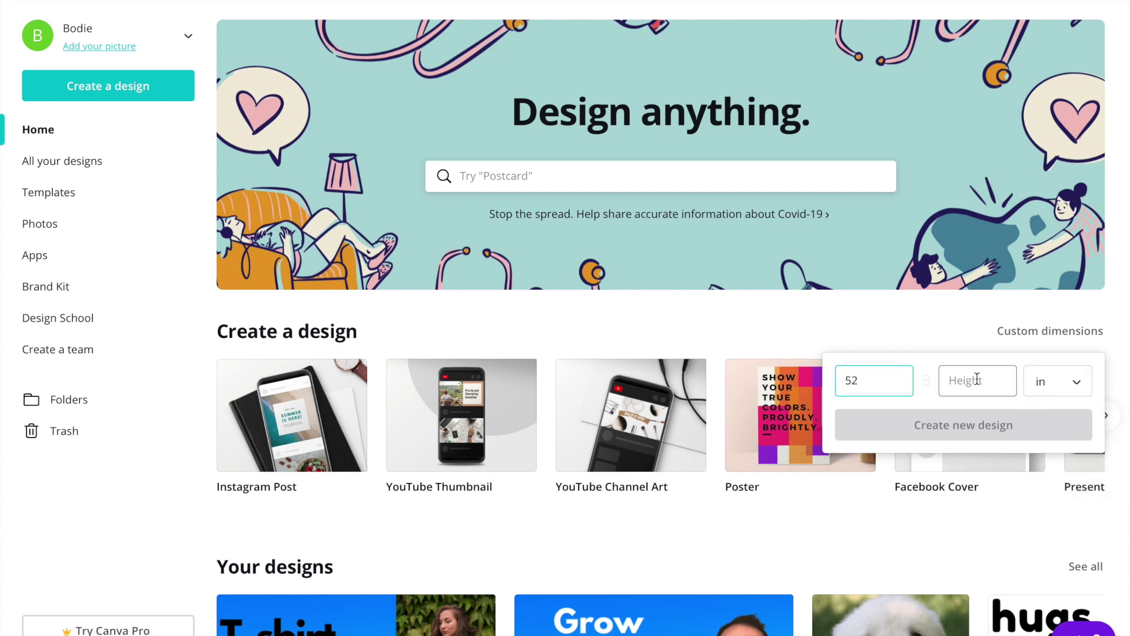
type("52")
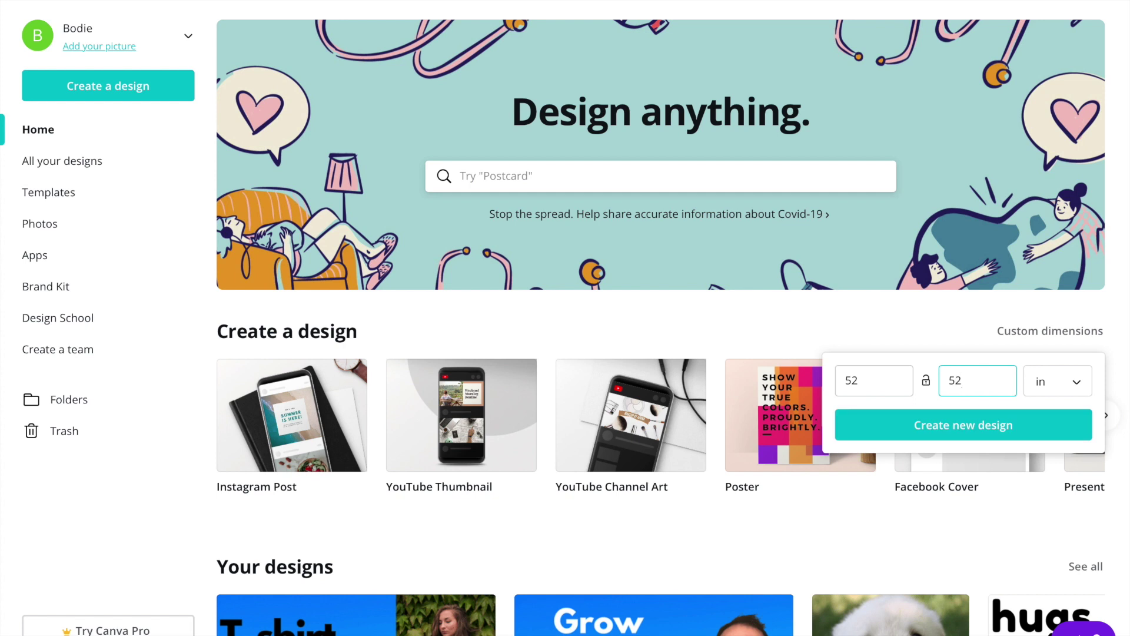
left_click(953, 436)
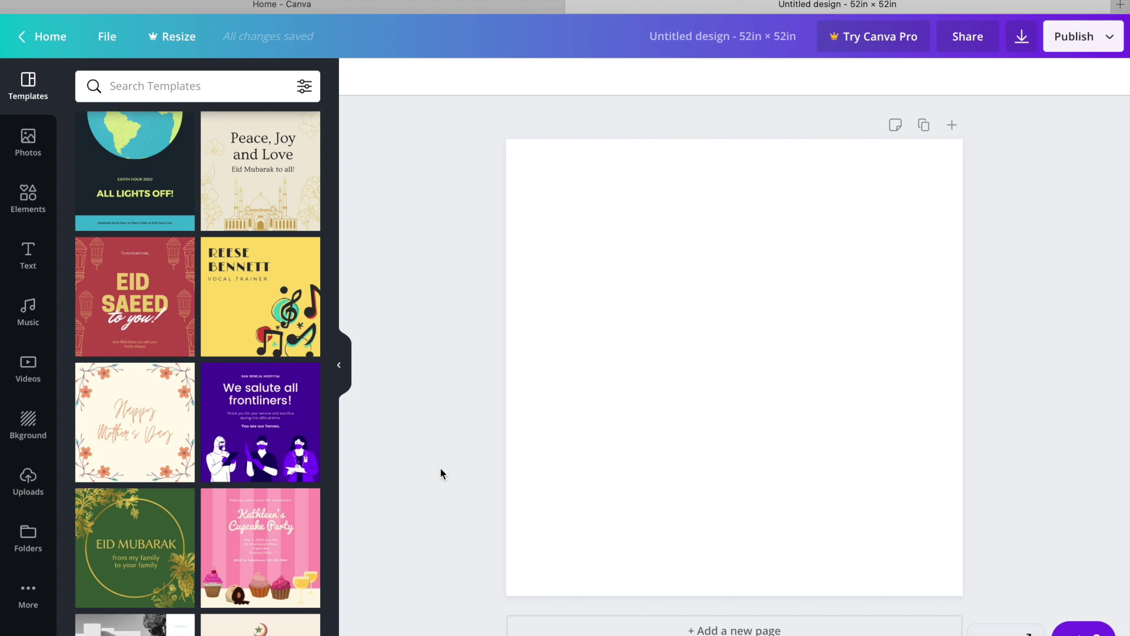
Add a square shape and enlarge it past the page edges so it covers the whole canvas
left_click(28, 200)
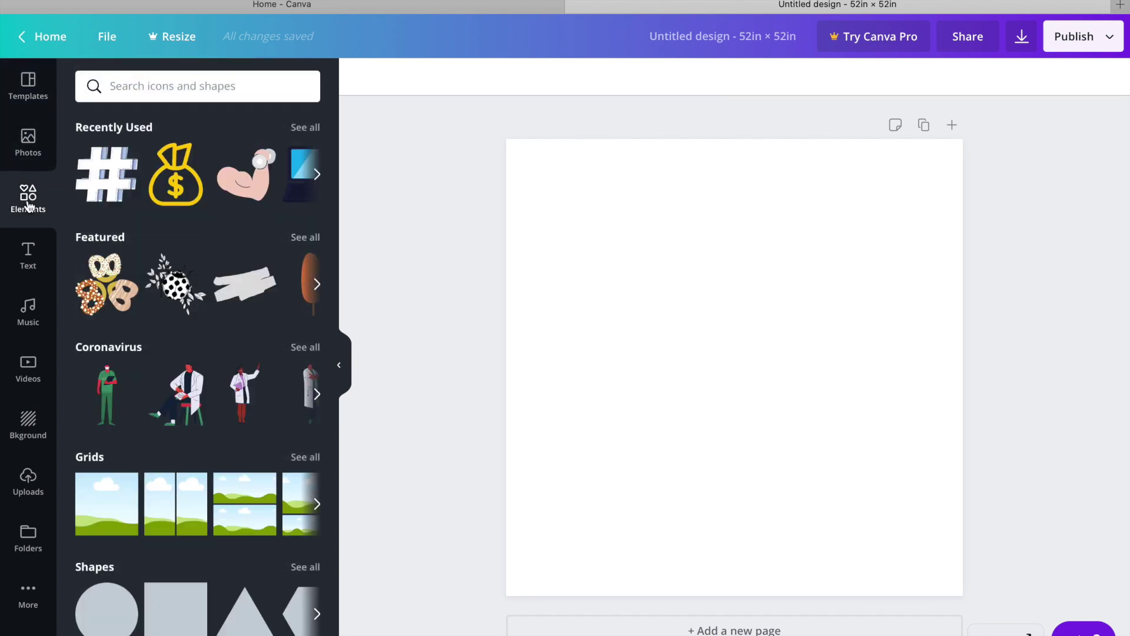
scroll(118, 471, "down", 3)
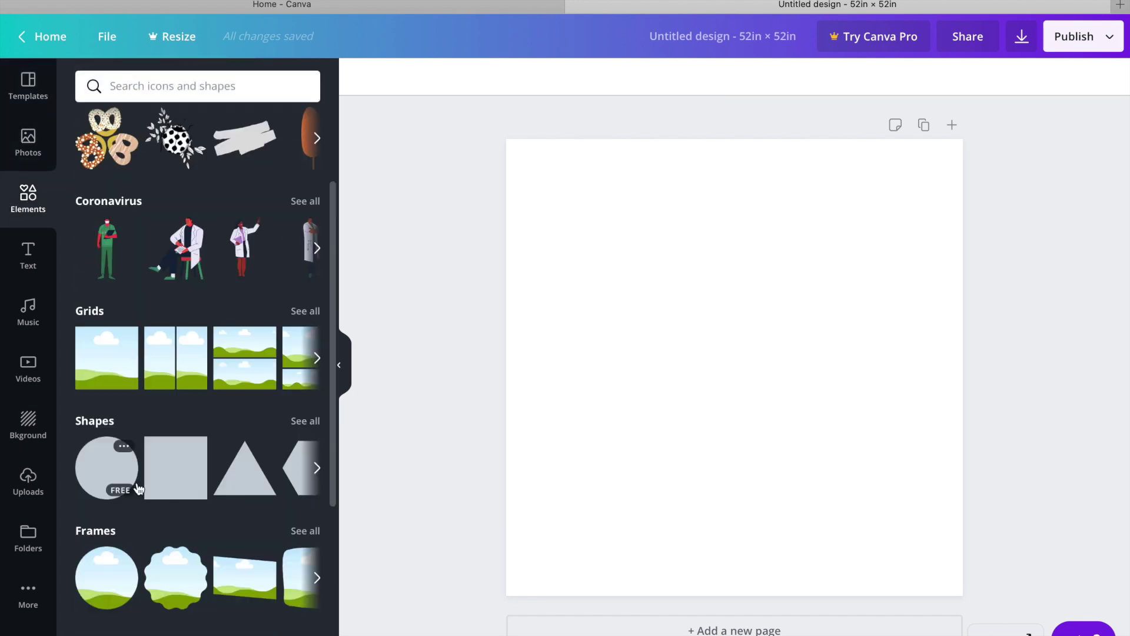
left_click(180, 486)
left_click_drag(609, 242, 517, 113)
left_click_drag(859, 492, 1004, 580)
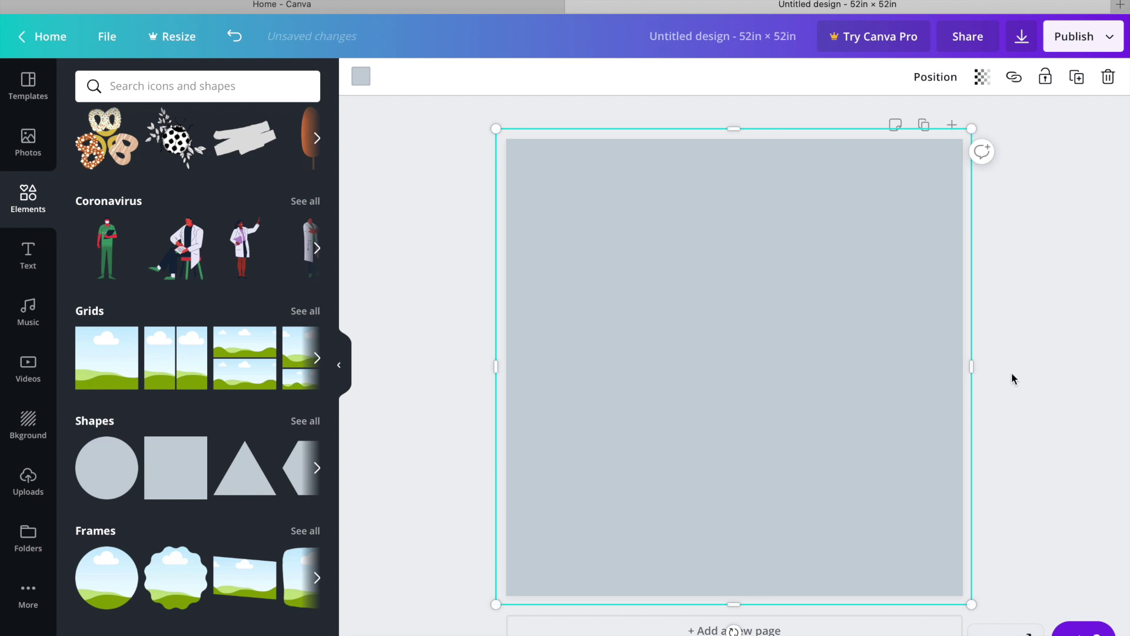
Recolor the background square to the deep violet from the default colors
left_click(361, 79)
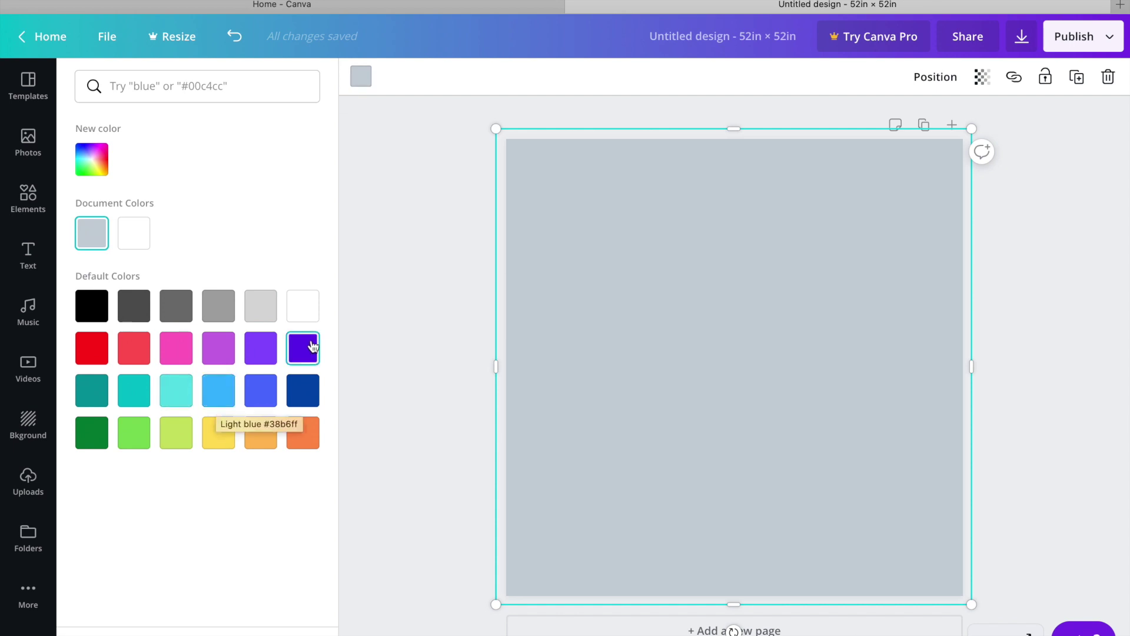
left_click(304, 352)
left_click(408, 303)
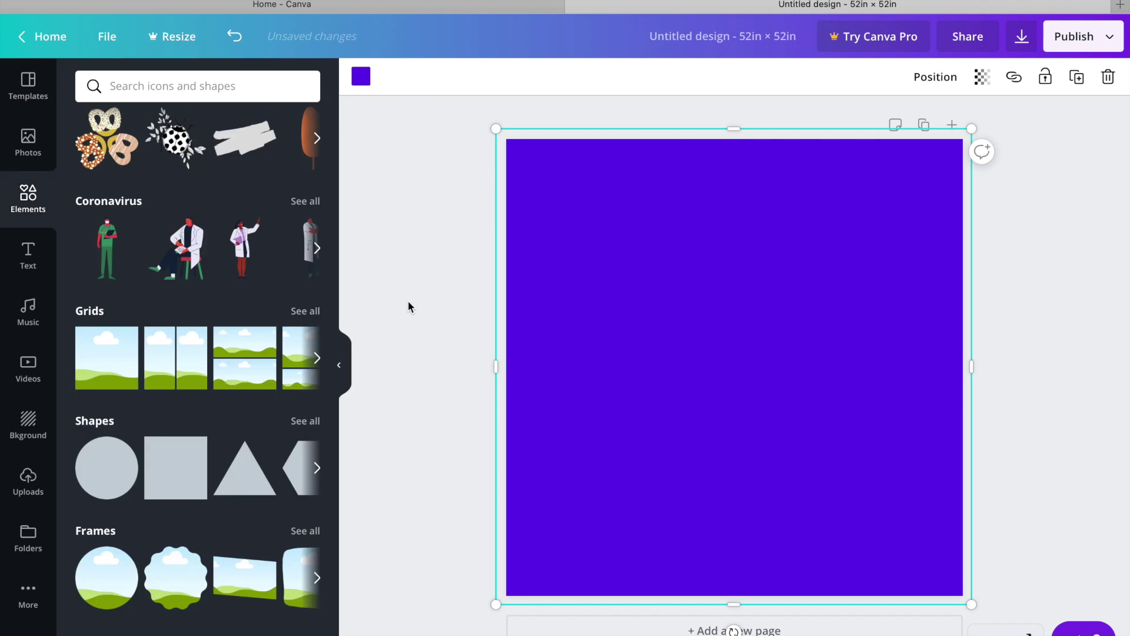
left_click(408, 304)
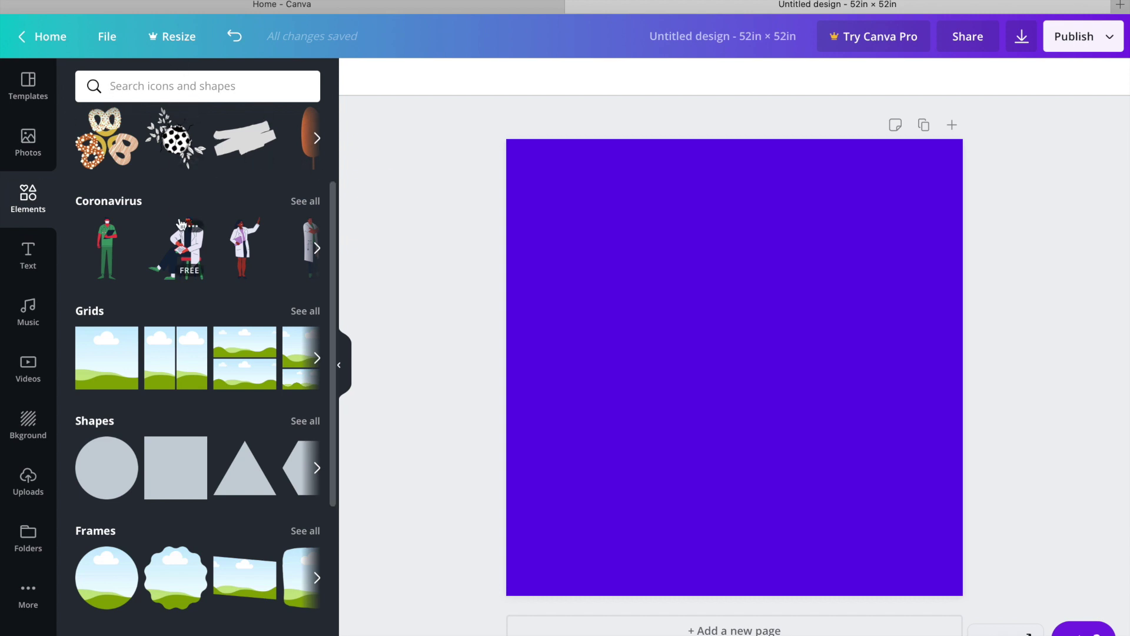
Search the elements for "dollar" and add the solid gold dollar sign to the canvas
left_click(317, 139)
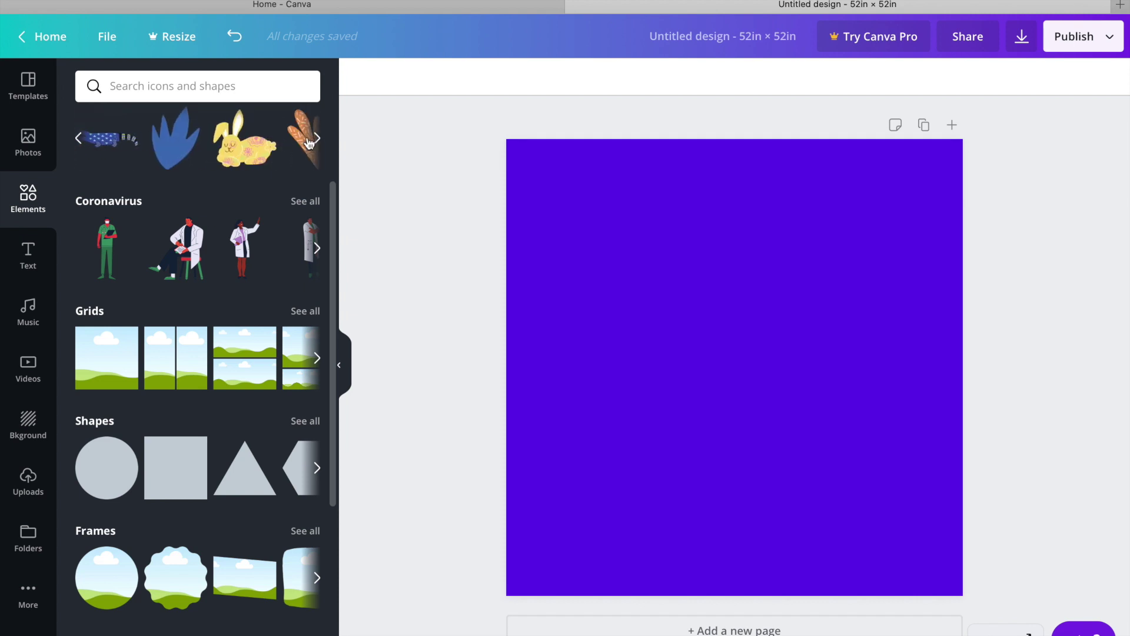
left_click(178, 86)
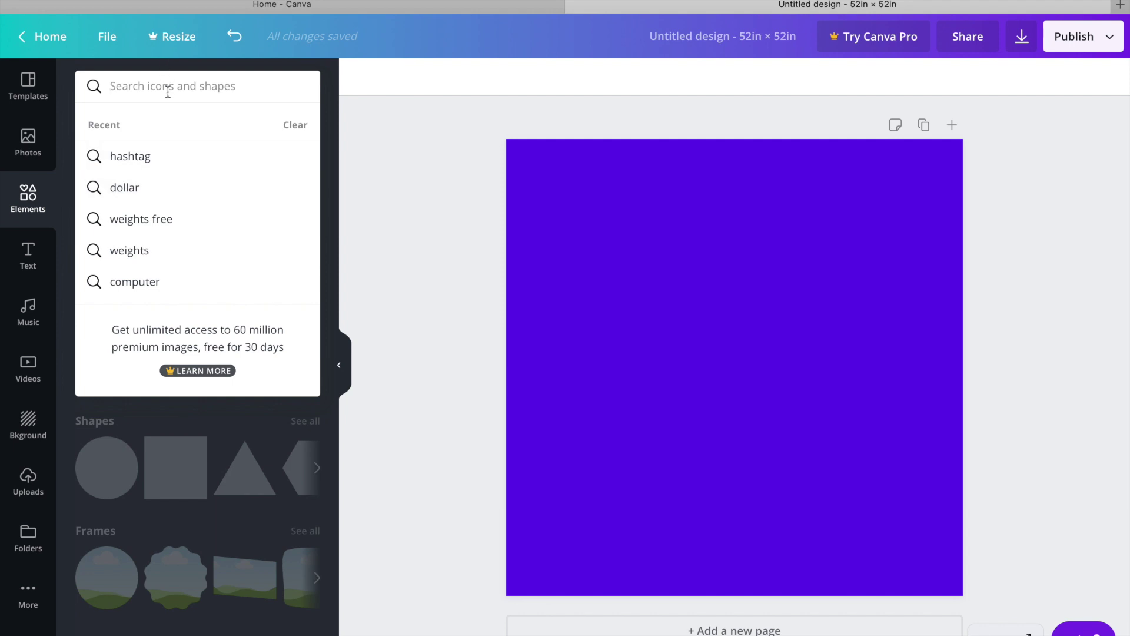
type("dollar")
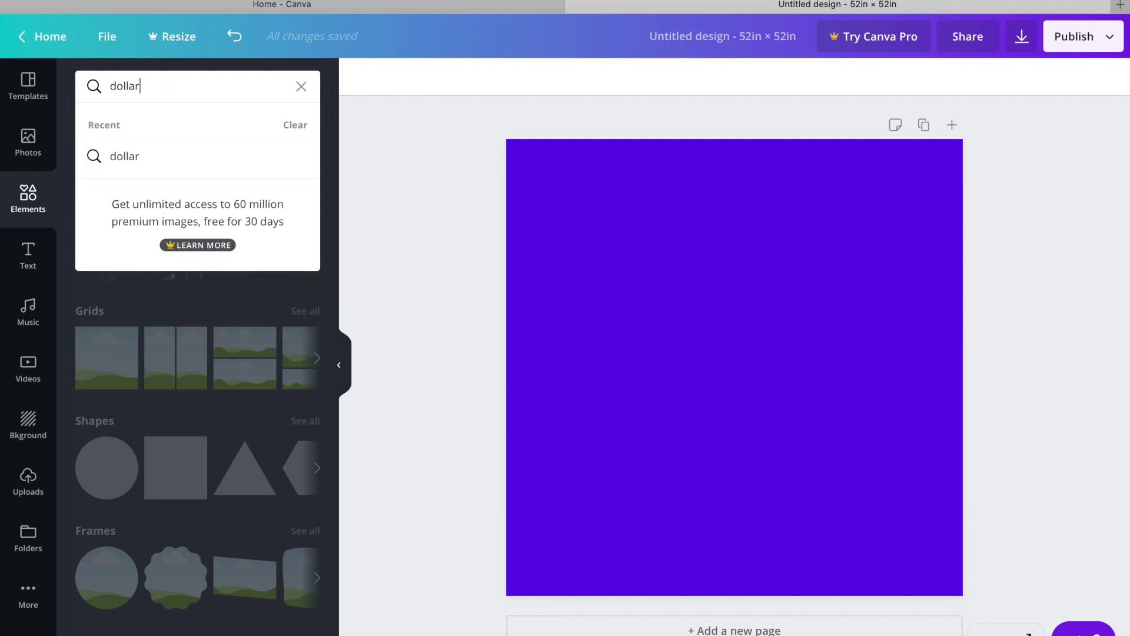
key("Return")
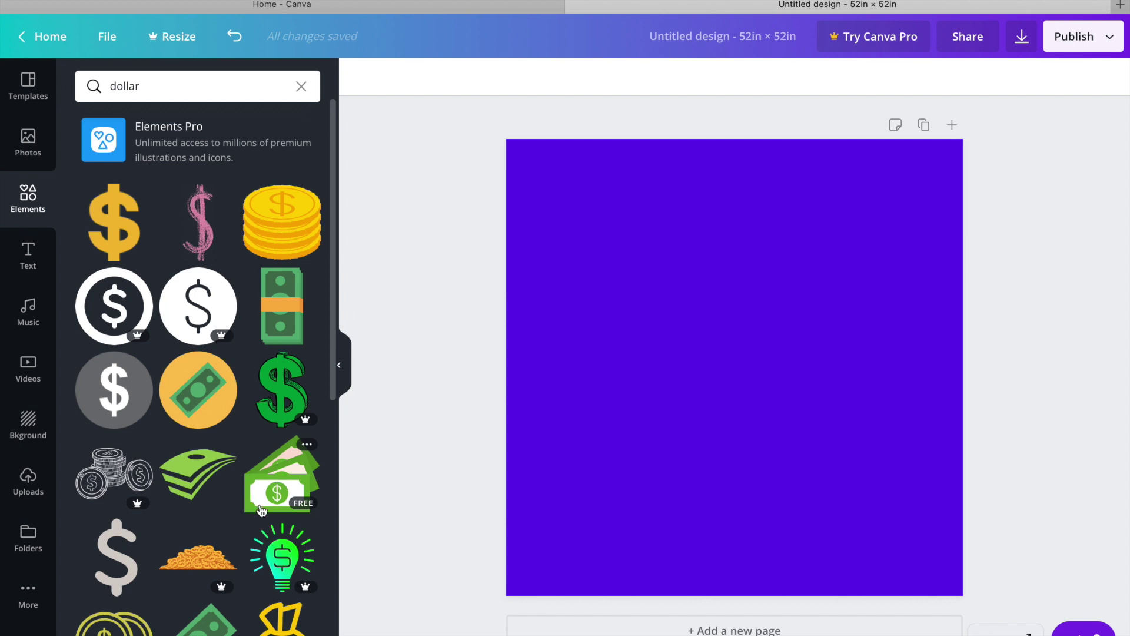
scroll(189, 518, "down", 3)
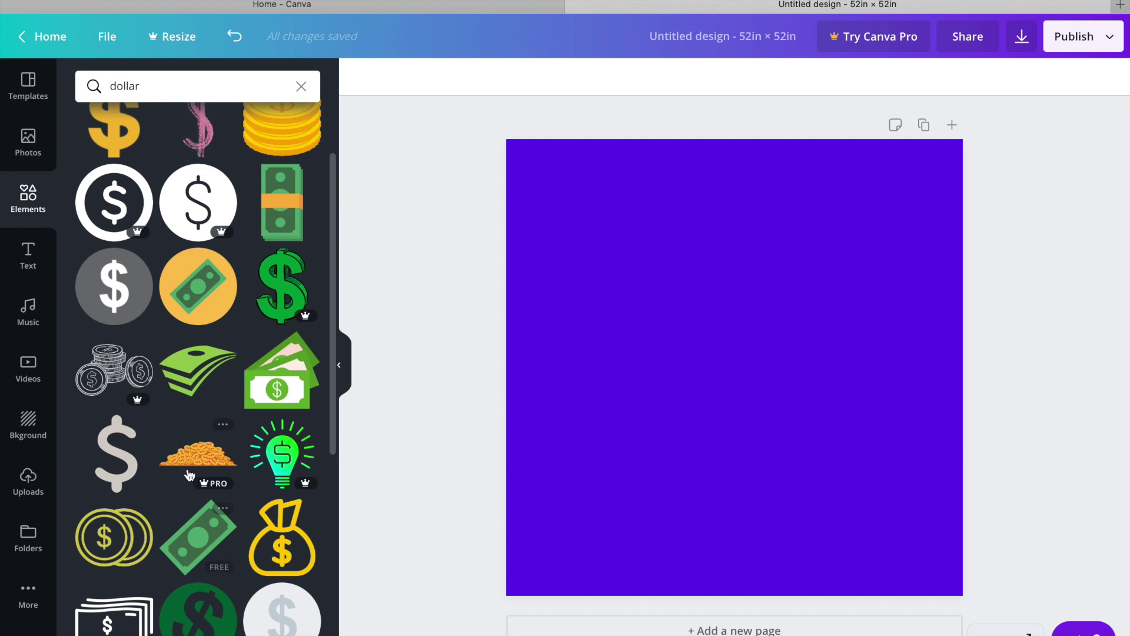
scroll(195, 517, "down", 8)
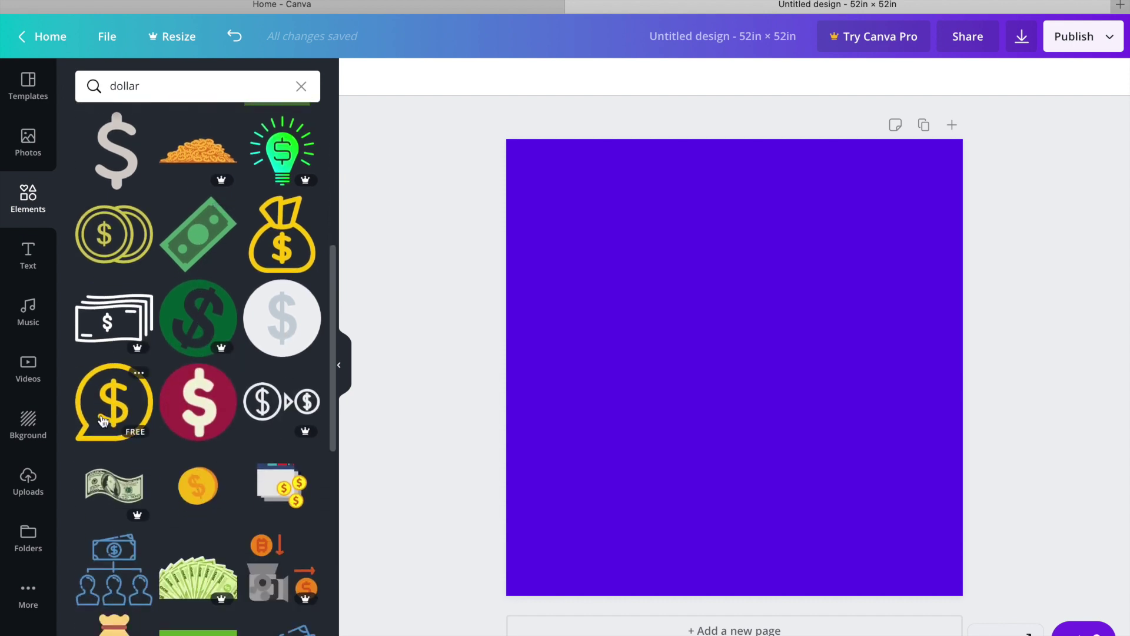
scroll(112, 420, "up", 10)
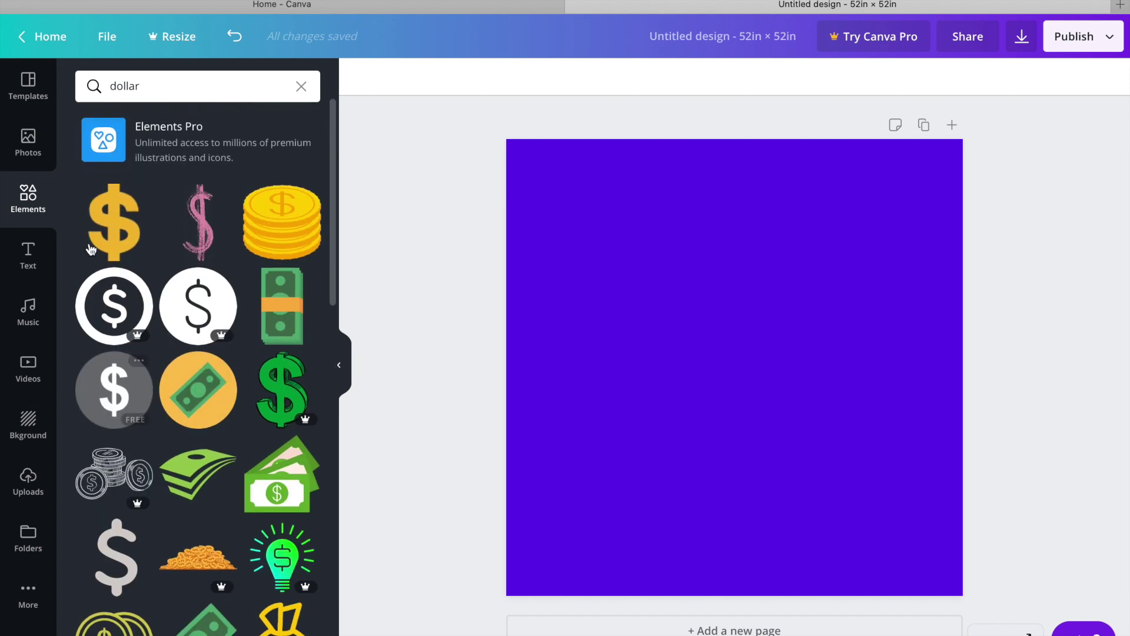
left_click(113, 226)
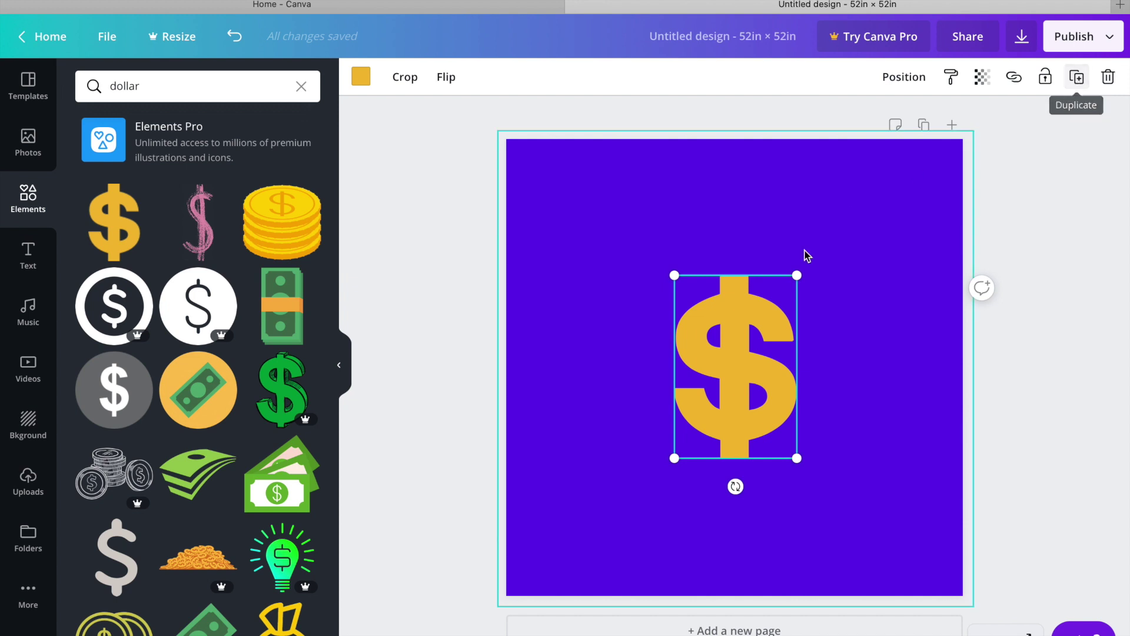
Duplicate the dollar sign and arrange the copies in a 3 × 3 grid filling the violet background
left_click_drag(742, 358, 890, 353, "alt")
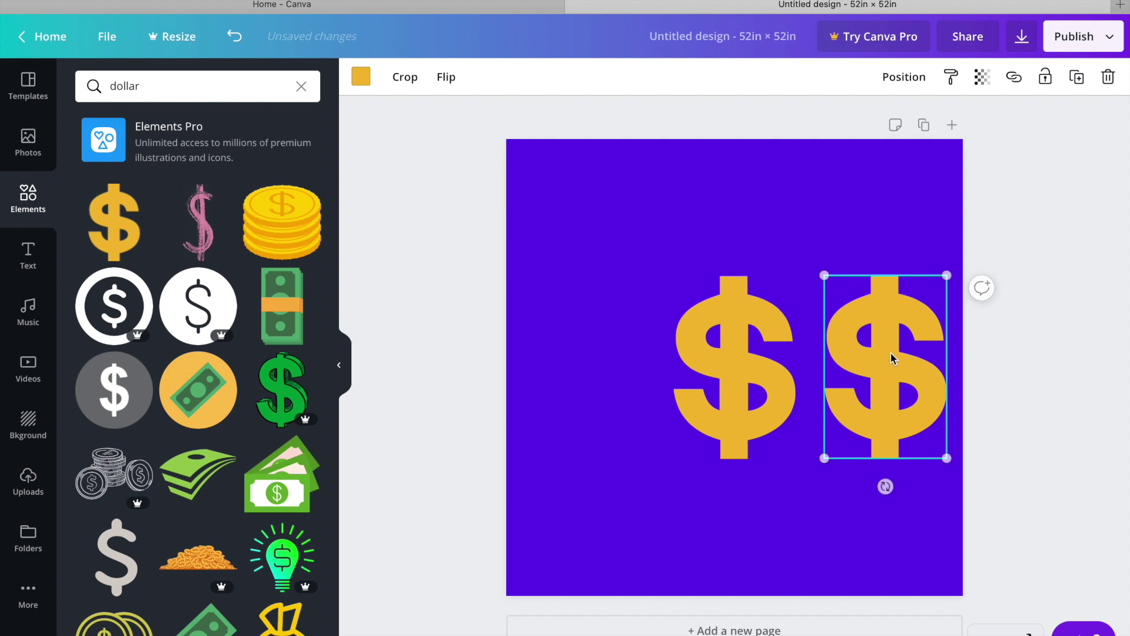
left_click(1080, 85)
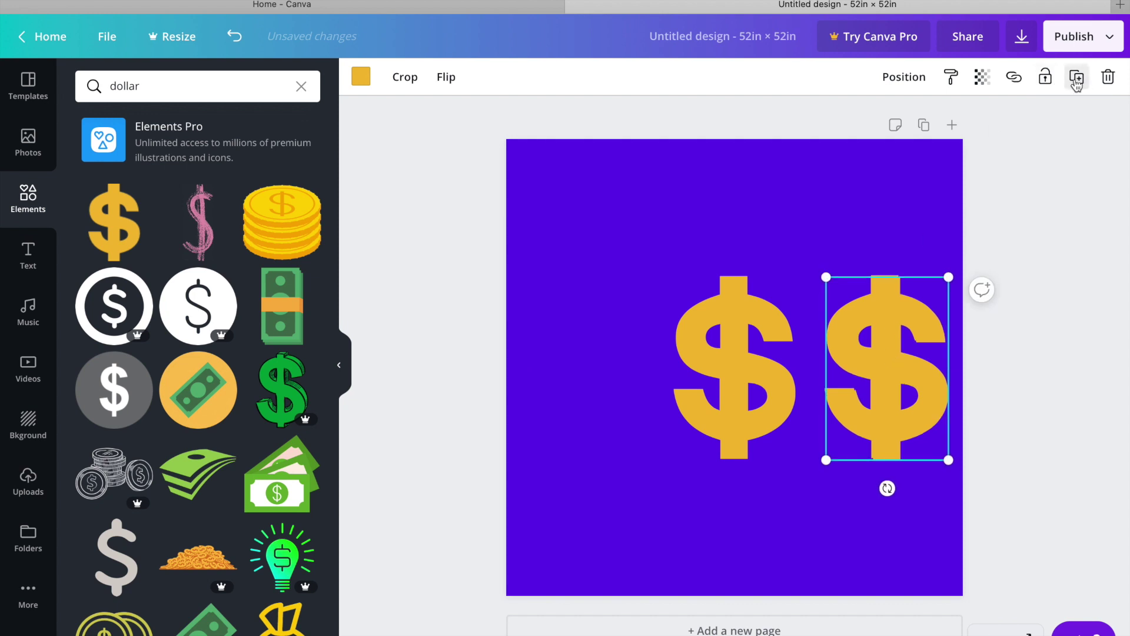
left_click_drag(877, 317, 588, 324)
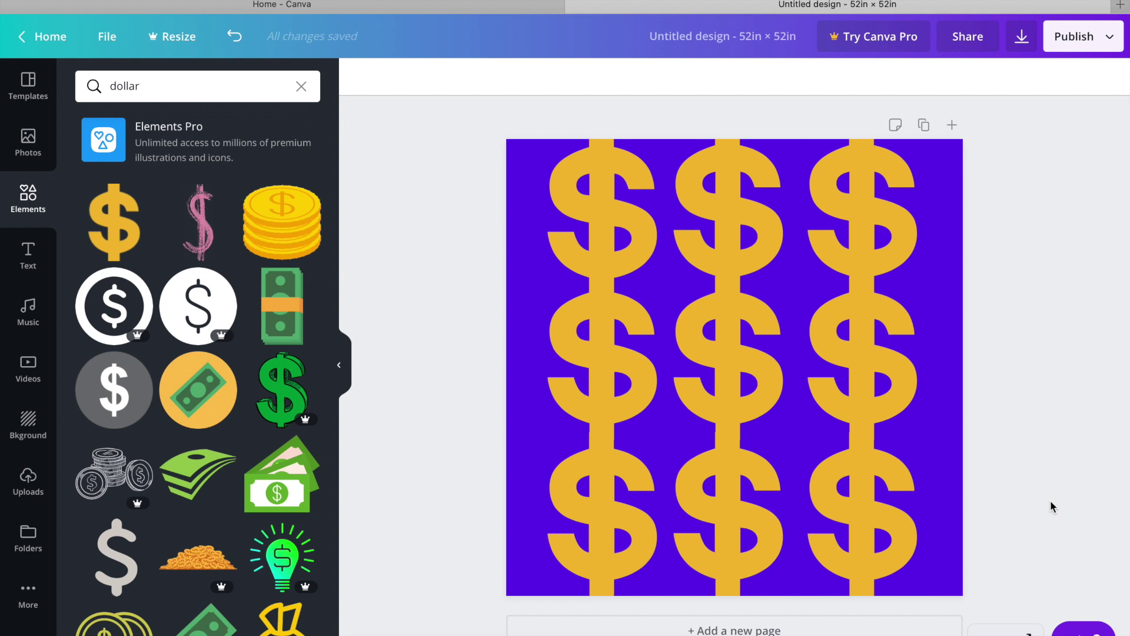
left_click_drag(858, 360, 863, 357)
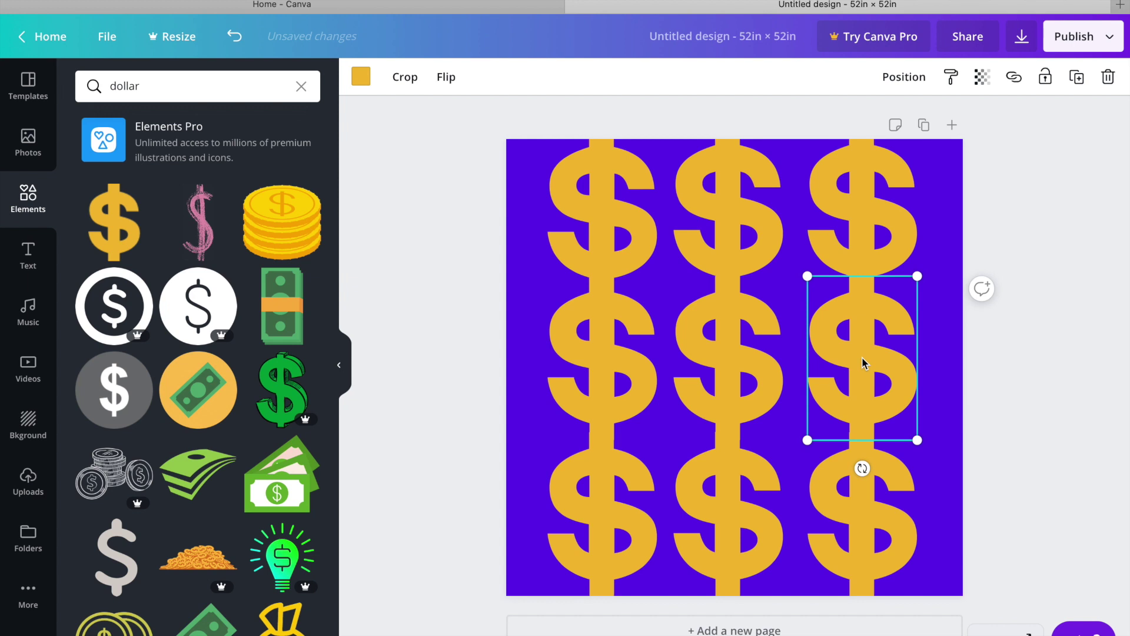
Download the dollar-sign pattern as a PNG file
left_click(1077, 37)
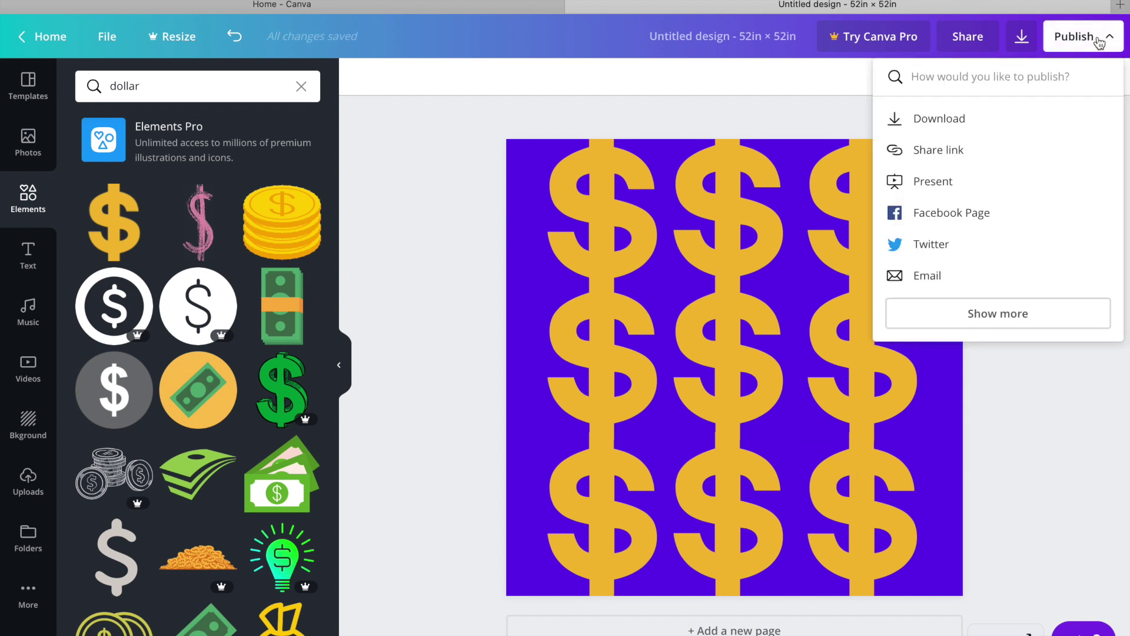
left_click(938, 124)
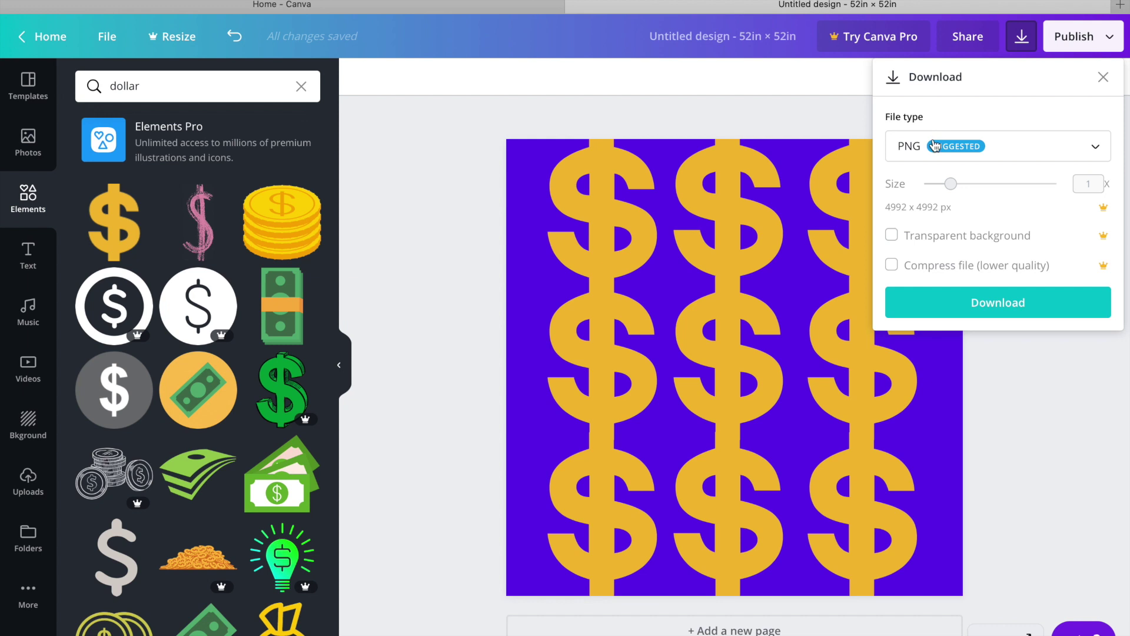
left_click(935, 146)
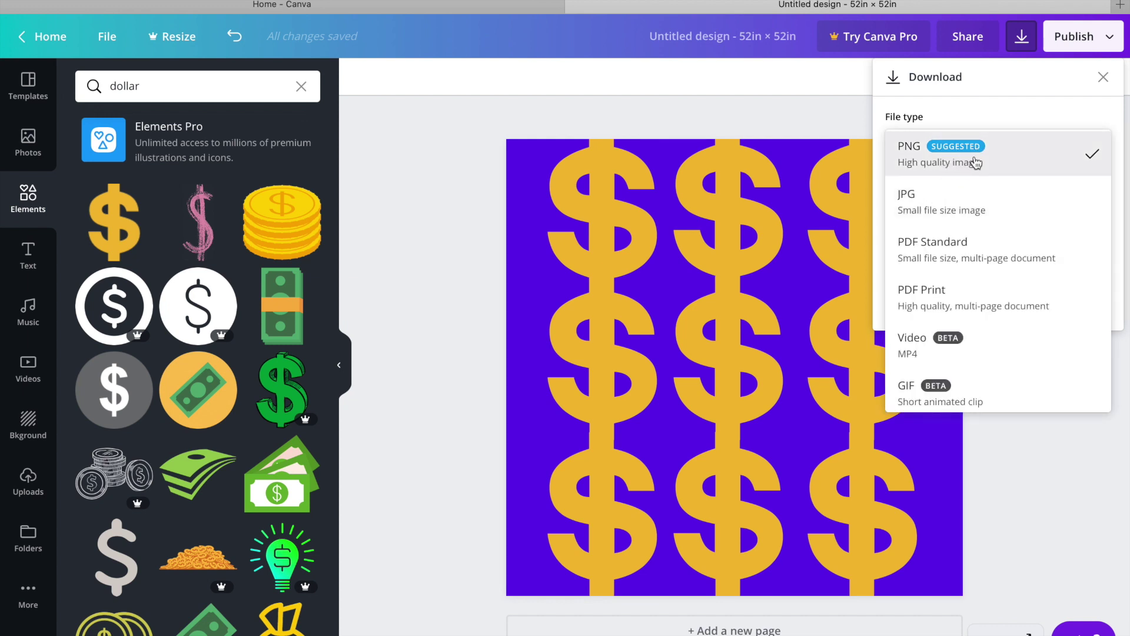
left_click(975, 162)
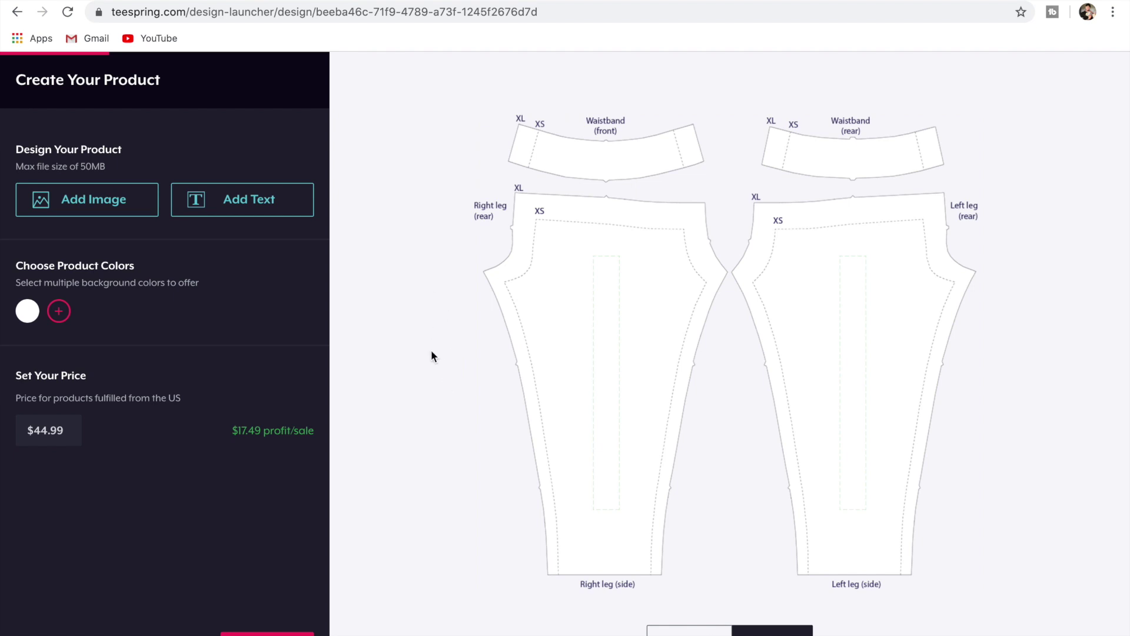
Switch to Teespring and place the dollar-sign pattern image on the blank leggings template at about 41.6" square
left_click(84, 202)
double_click(838, 302)
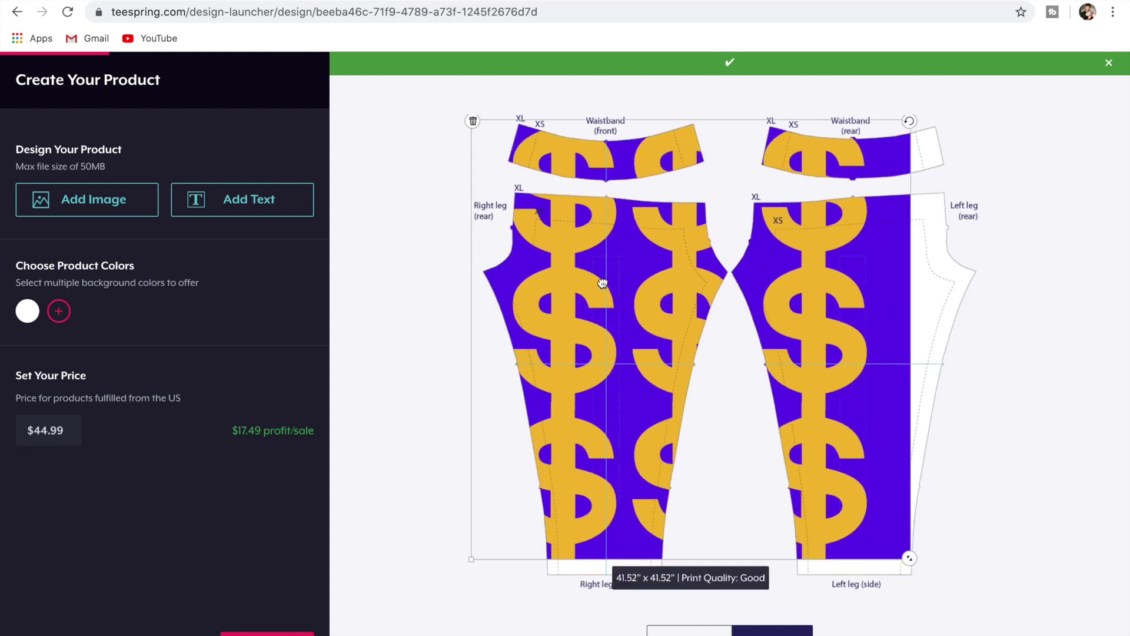
left_click_drag(602, 283, 589, 262)
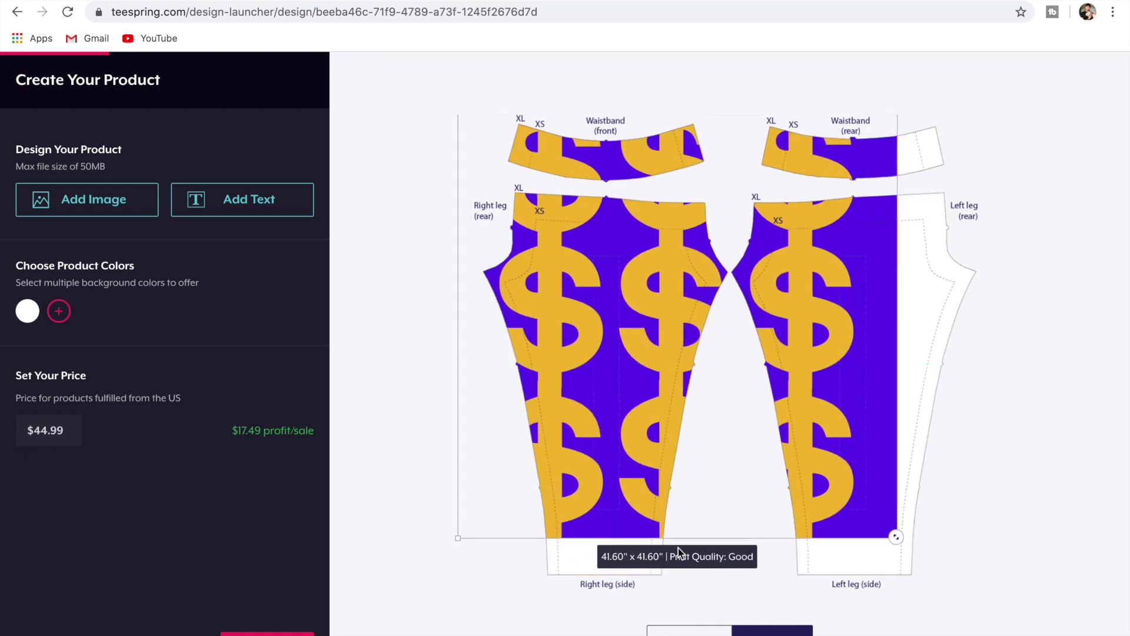
Resize the pattern to about 41.53" square and center a column of dollar signs on the right leg
left_click_drag(895, 537, 1004, 592)
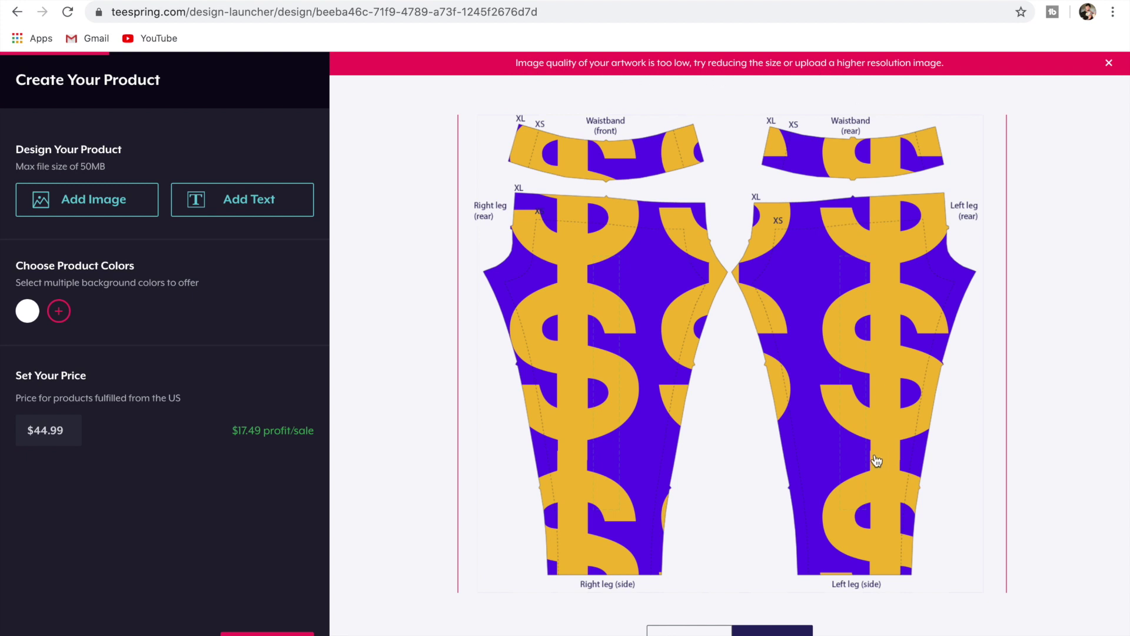
left_click_drag(896, 465, 843, 365)
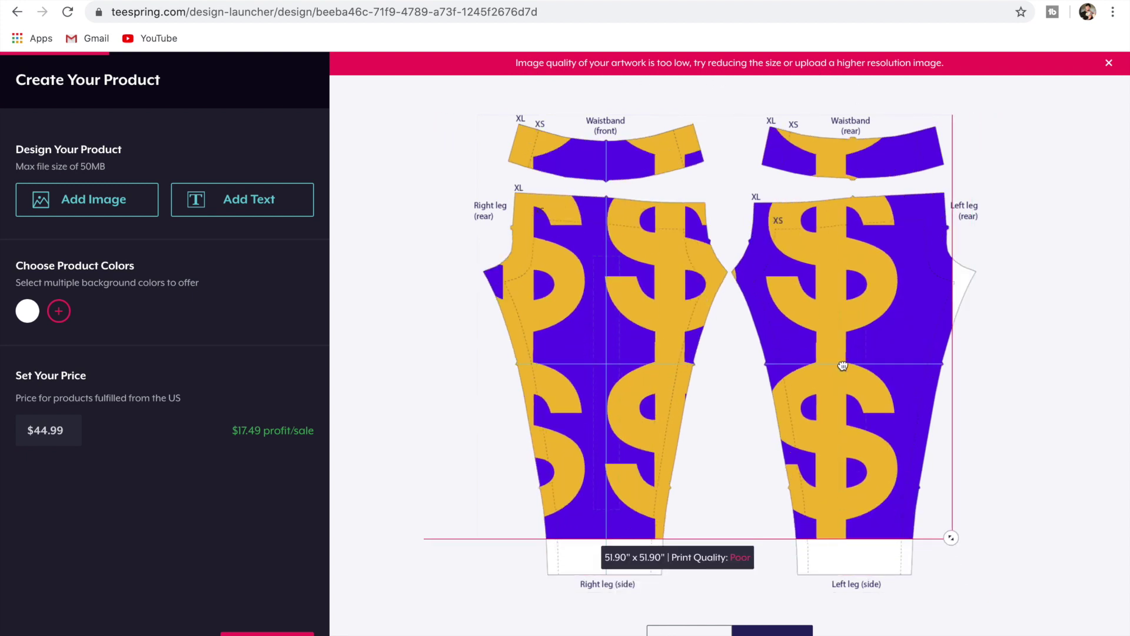
left_click_drag(951, 537, 889, 519)
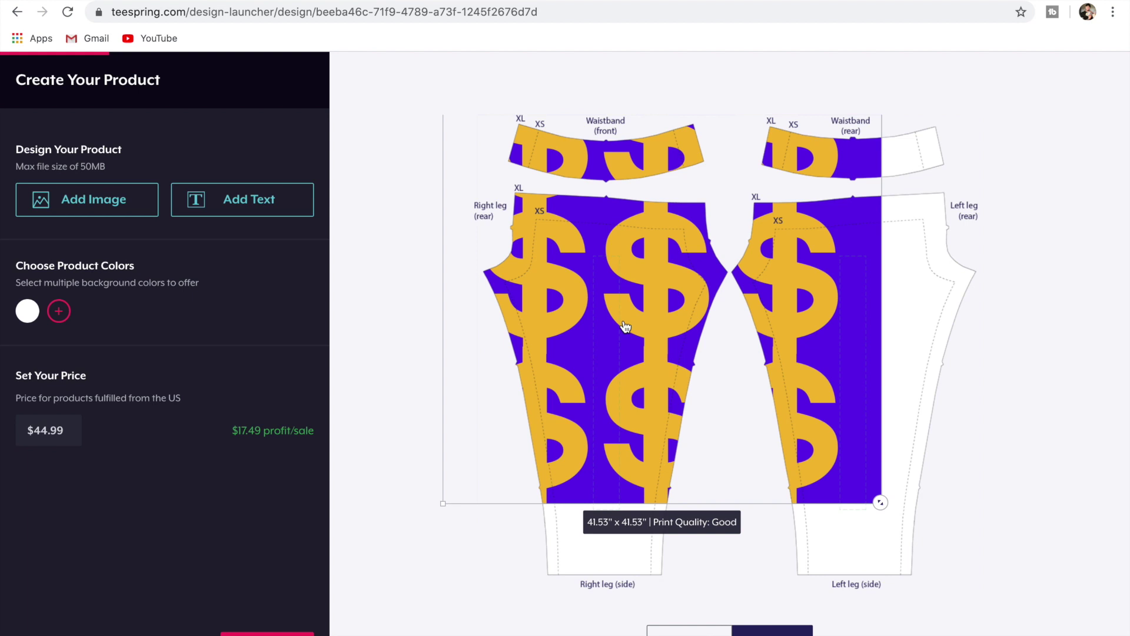
left_click_drag(624, 323, 582, 316)
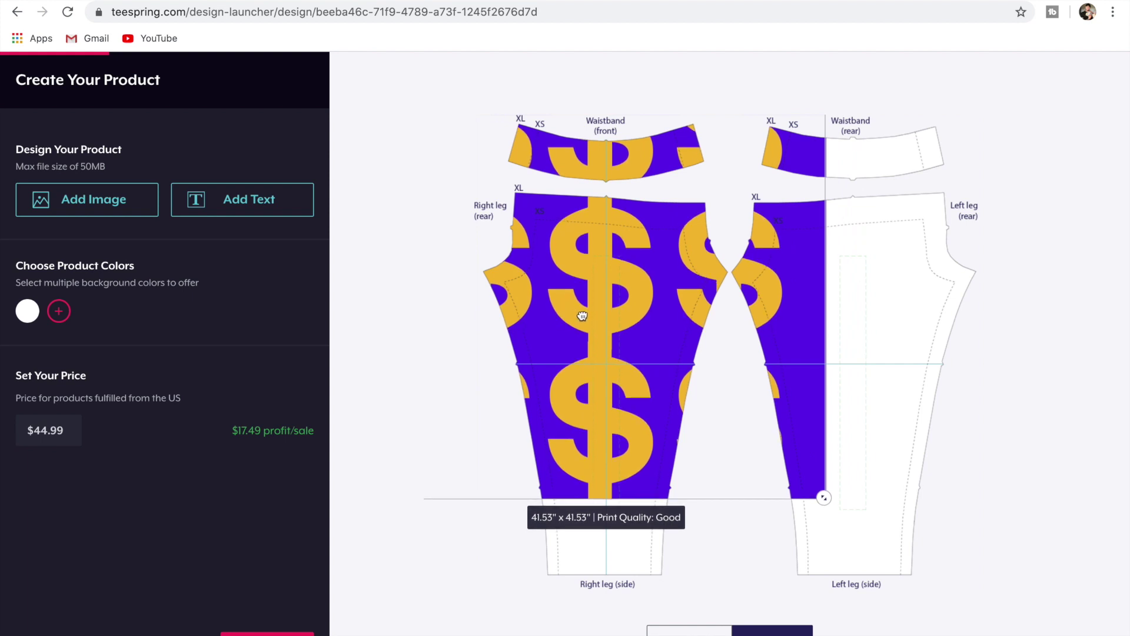
Position copies of the dollar-sign pattern over the lower legs and the left leg so they cover the whole leggings template
mouse_move(618, 518)
left_mouse_down()
mouse_move(628, 512)
mouse_move(628, 446)
mouse_move(606, 461)
mouse_move(629, 530)
left_mouse_up()
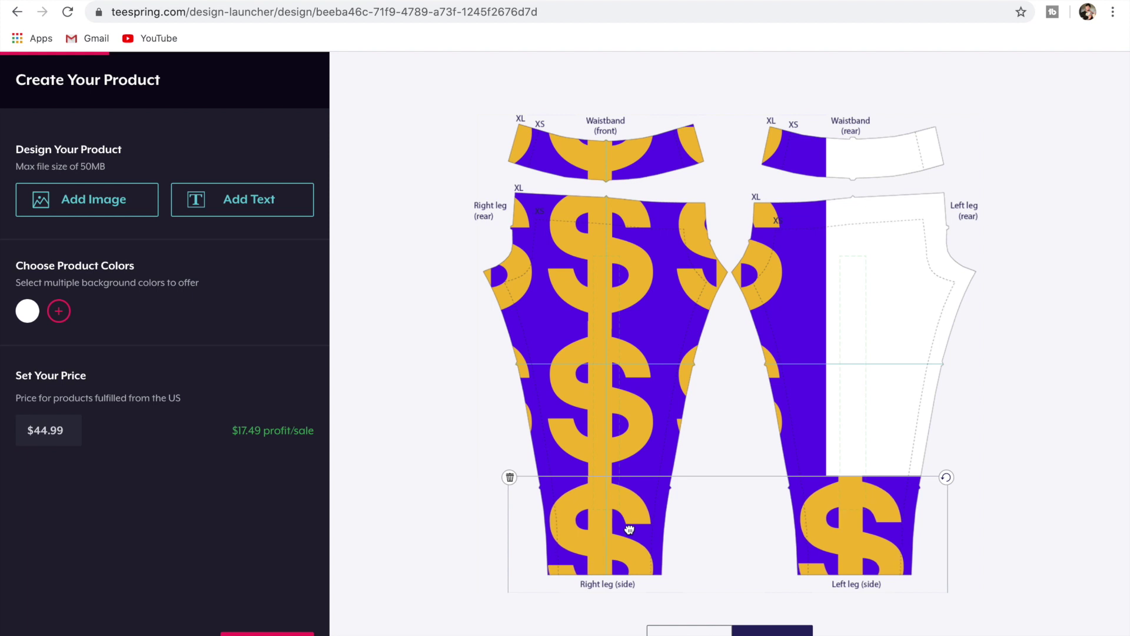
left_click(425, 377)
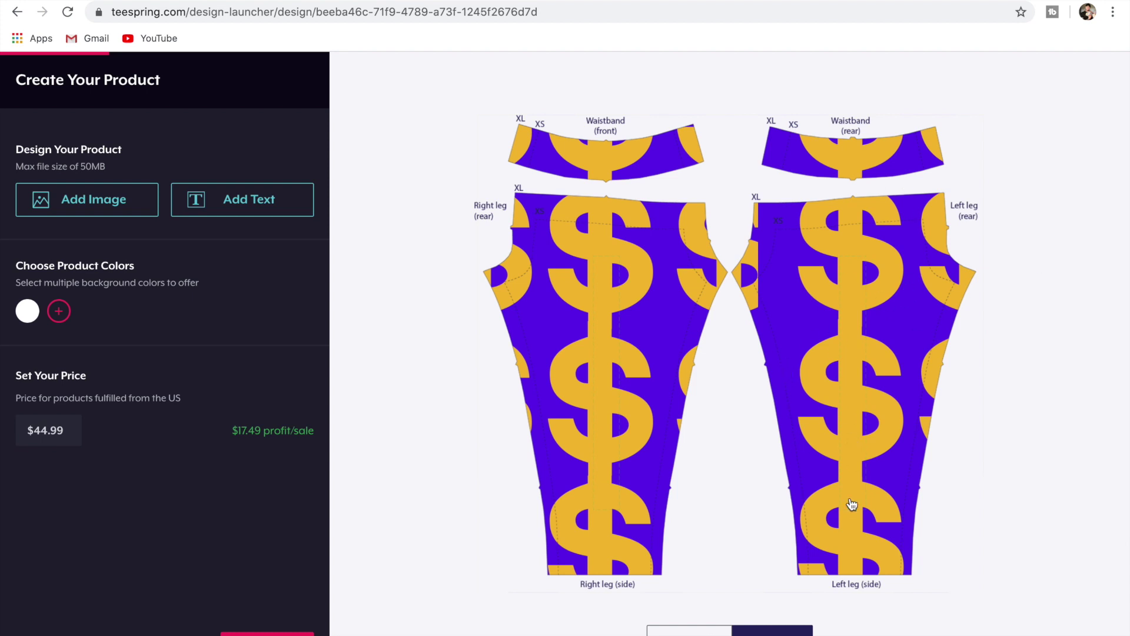
Preview the leggings with the large dollar-sign pattern on the model from the left, front, back and right
left_click(680, 633)
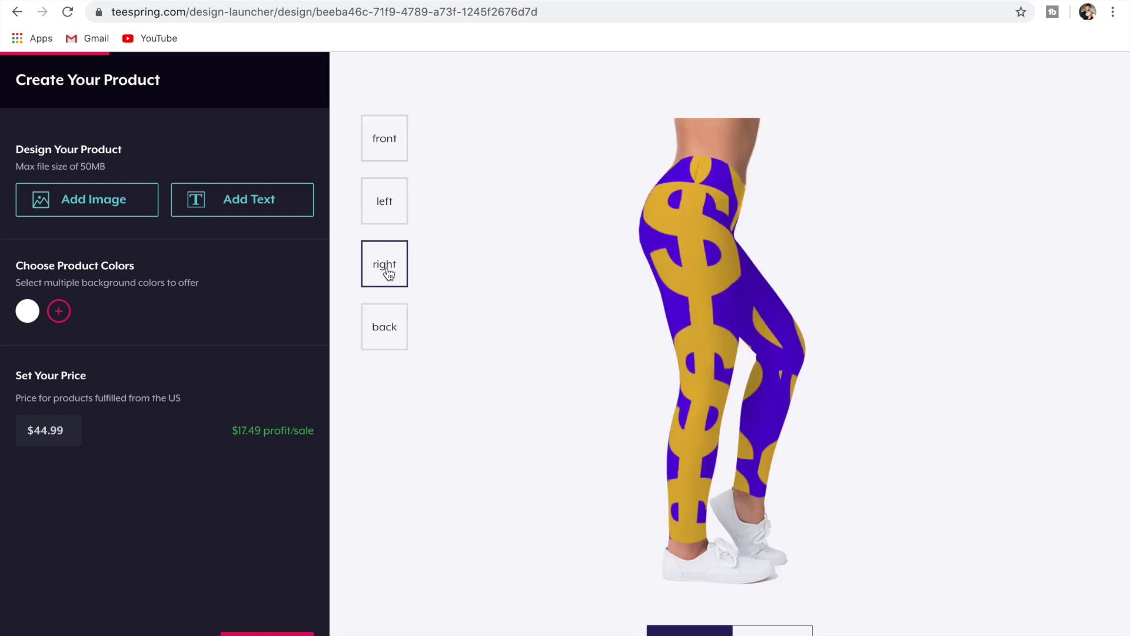
left_click(382, 214)
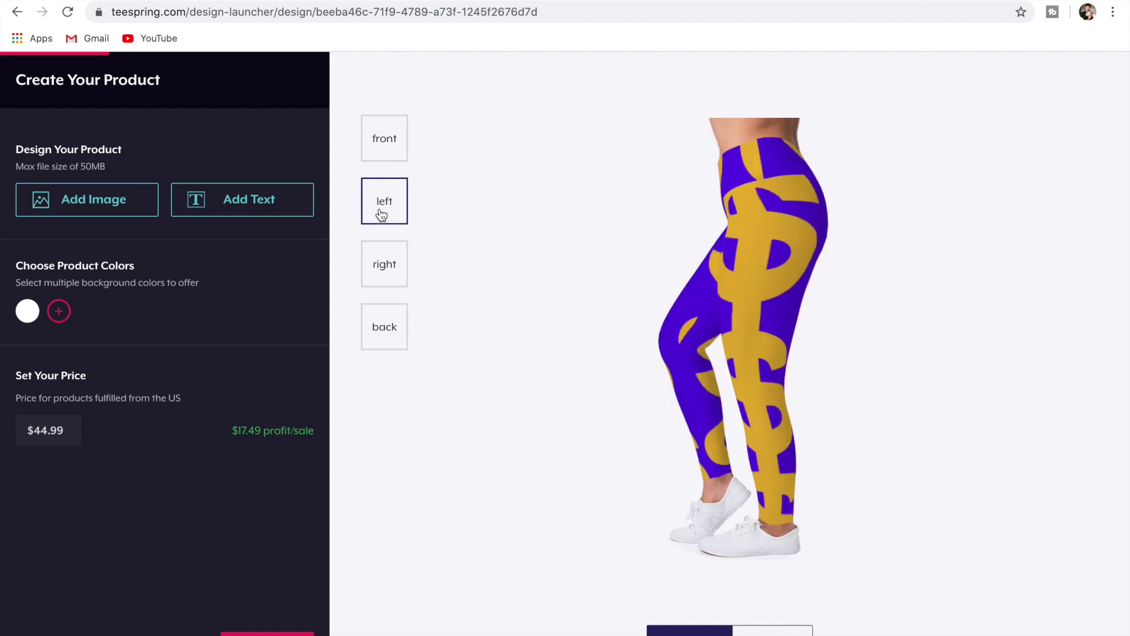
left_click(383, 143)
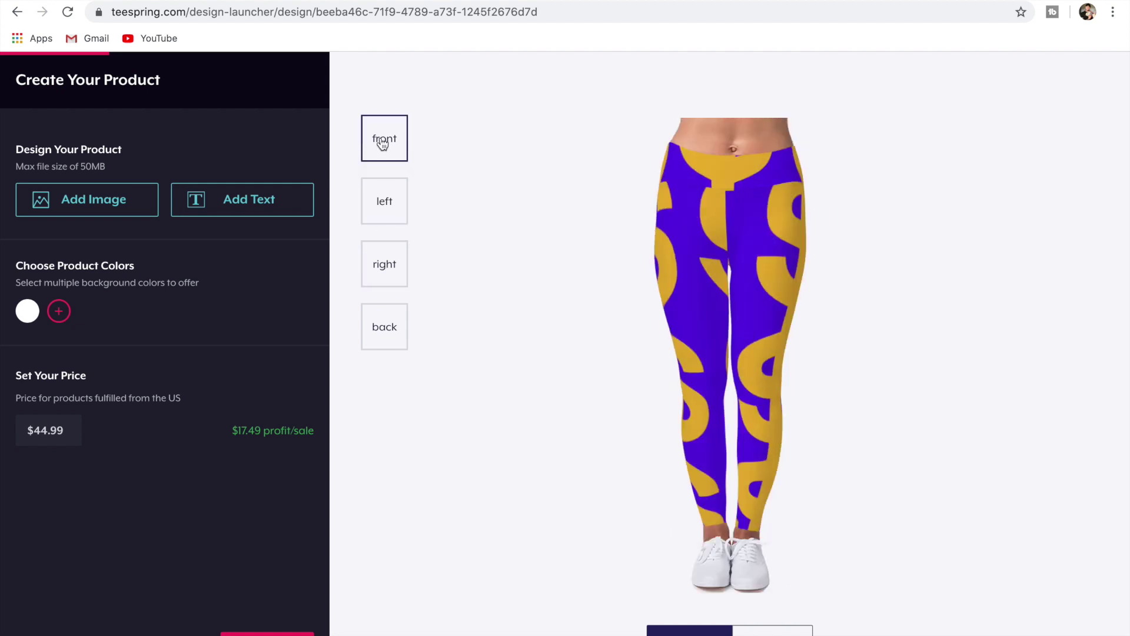
left_click(395, 335)
left_click(383, 271)
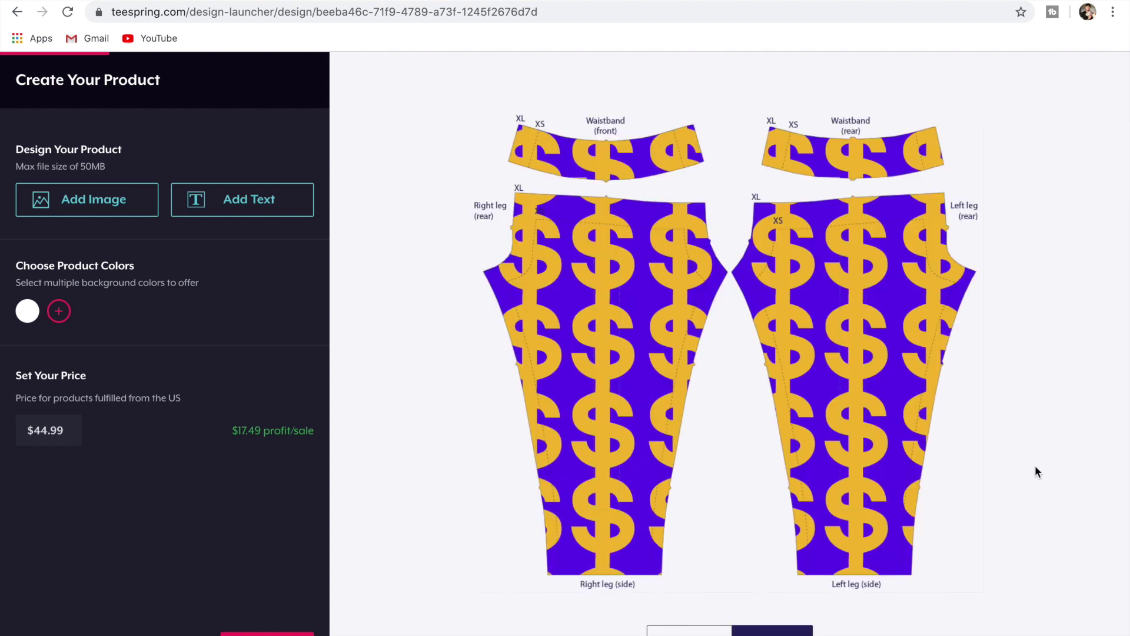
Preview the leggings with the smaller, denser dollar-sign pattern on the model from the back, left, front and right
left_click(685, 630)
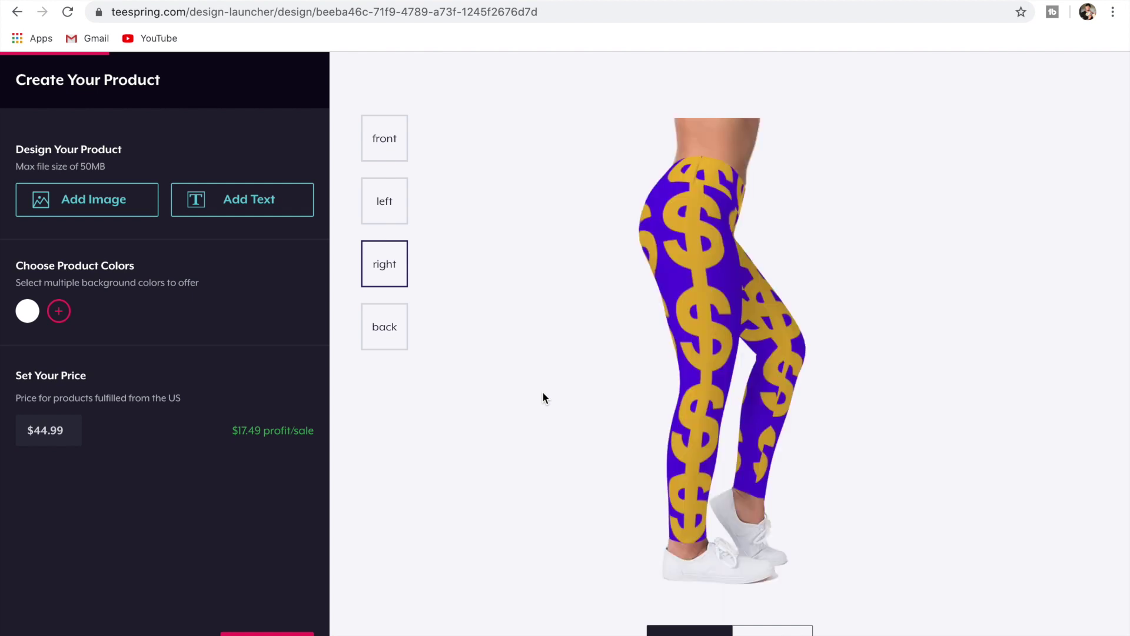
left_click(393, 319)
left_click(383, 217)
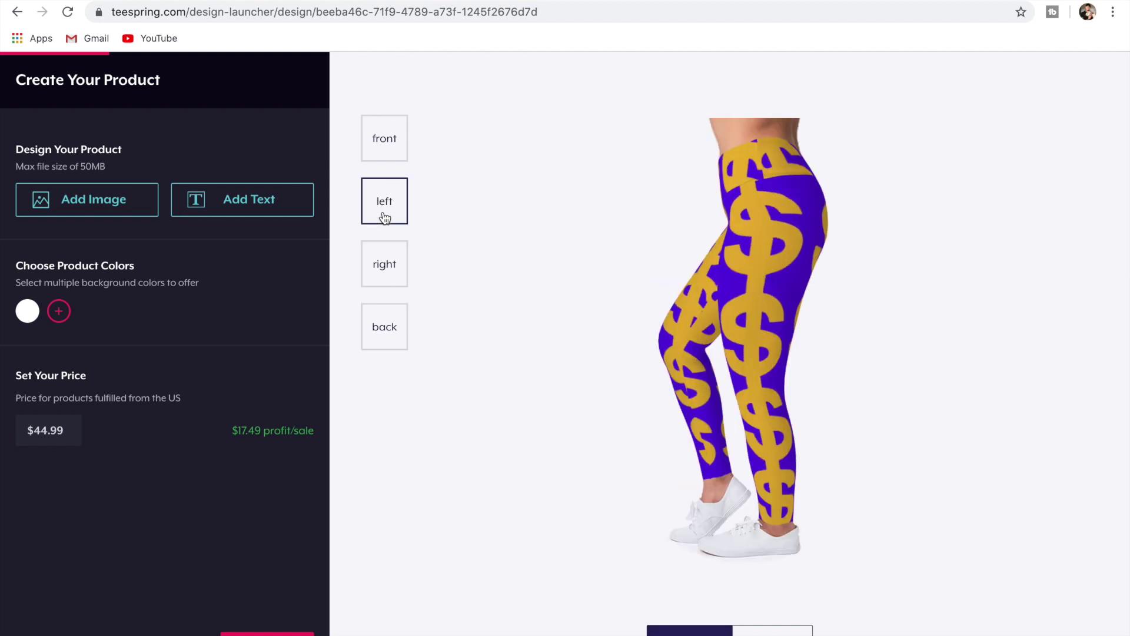
left_click(392, 152)
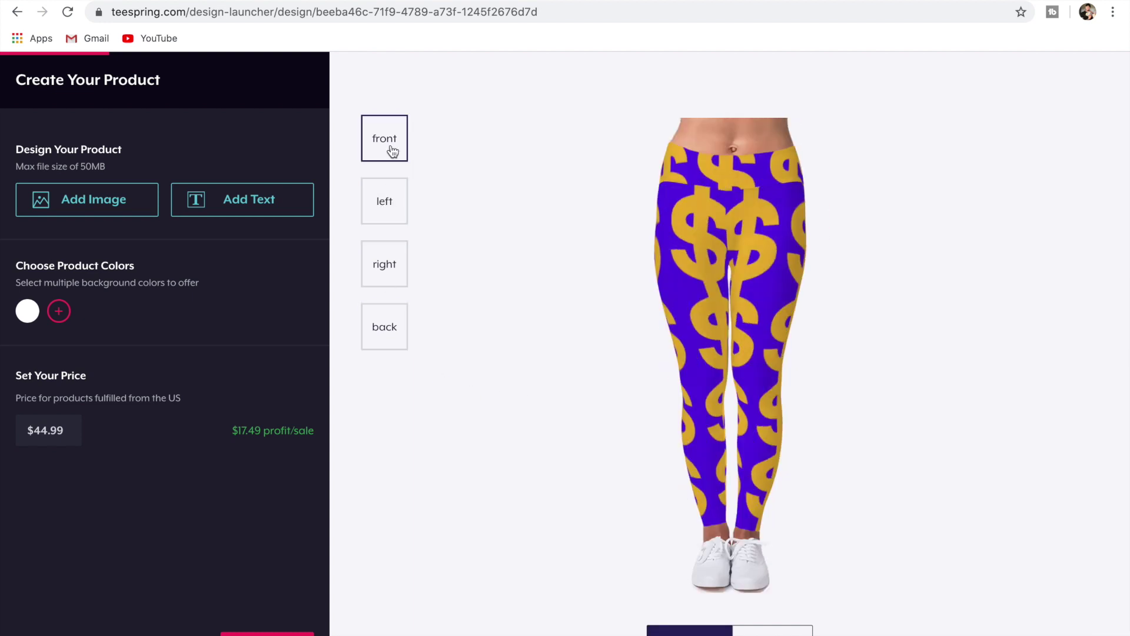
left_click(387, 206)
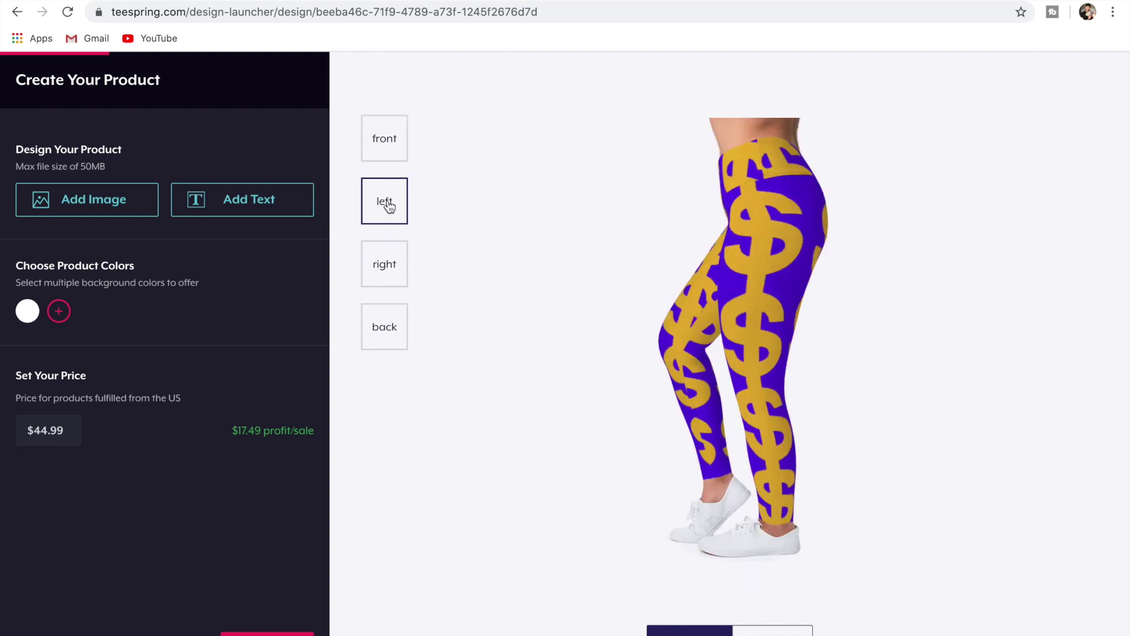
left_click(383, 257)
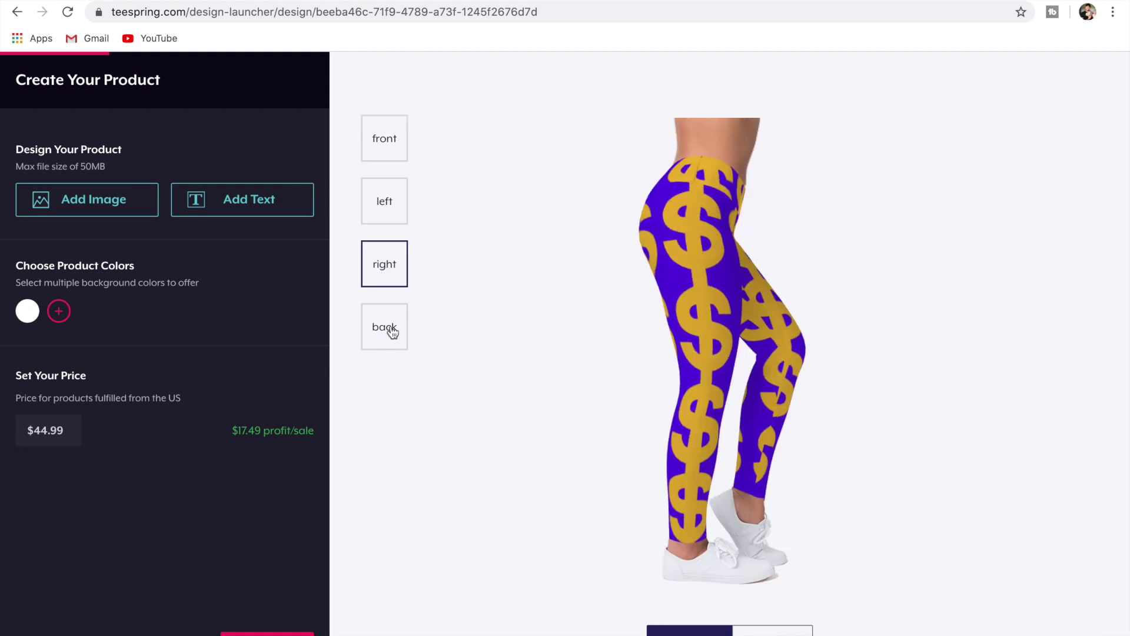